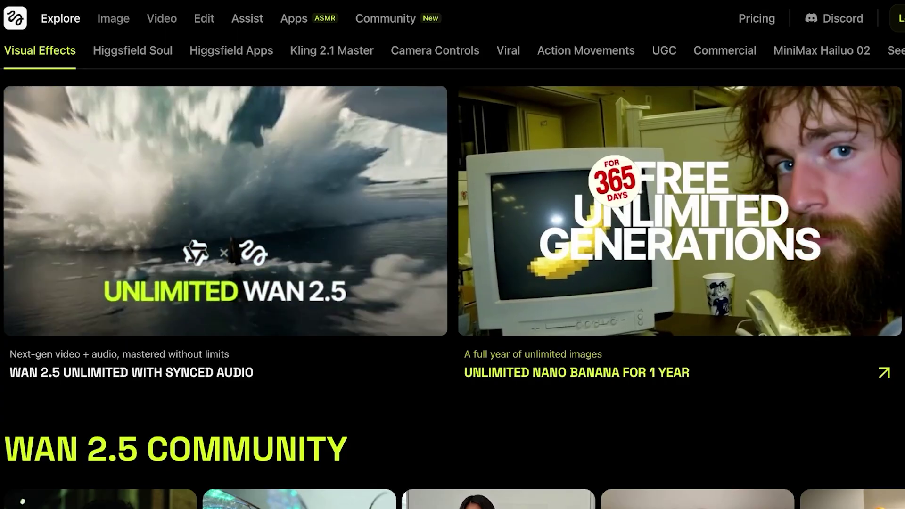
Open the Wan 2.5 Community gallery and preview the sample video of the man chased by a clown in an alley.
scroll(680, 235, down, 1)
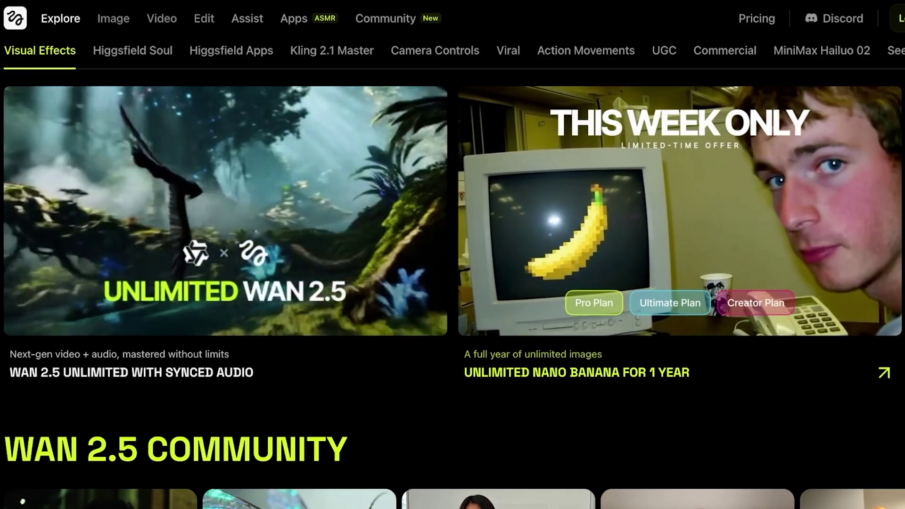
right_click(756, 18)
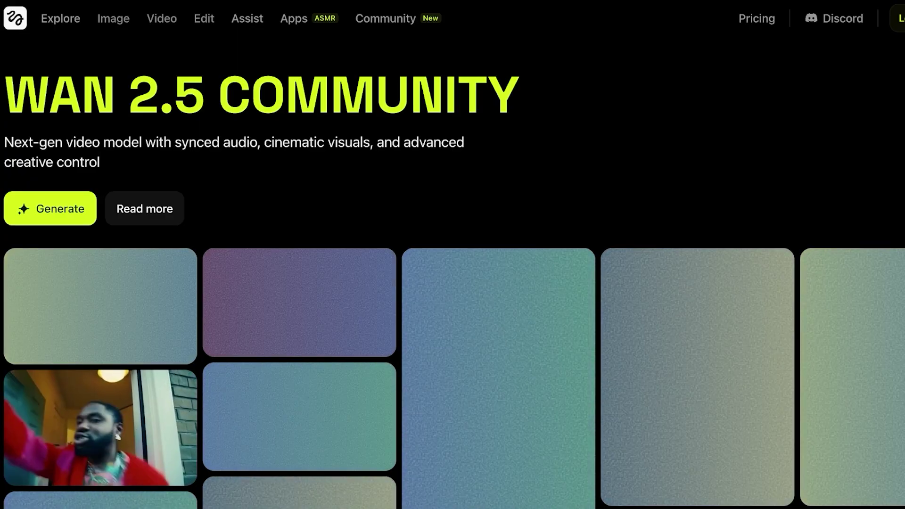
scroll(452, 283, down, 3)
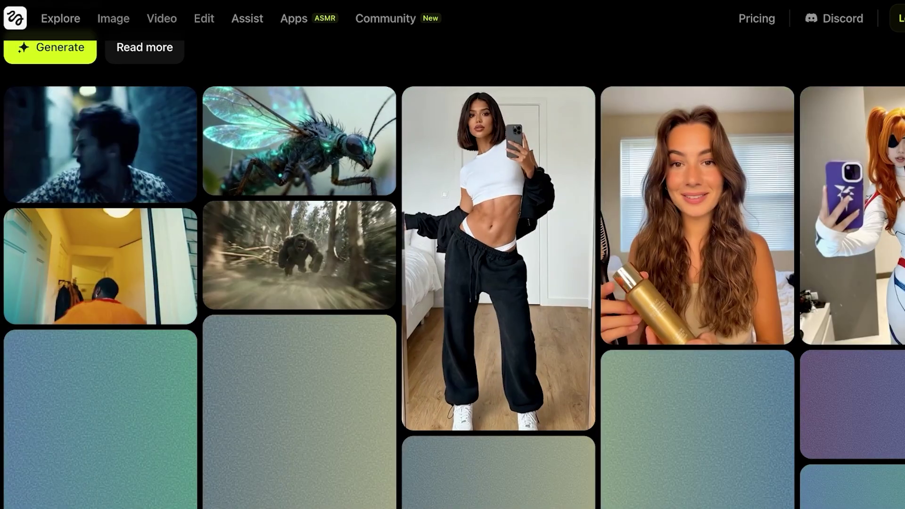
scroll(452, 283, down, 2)
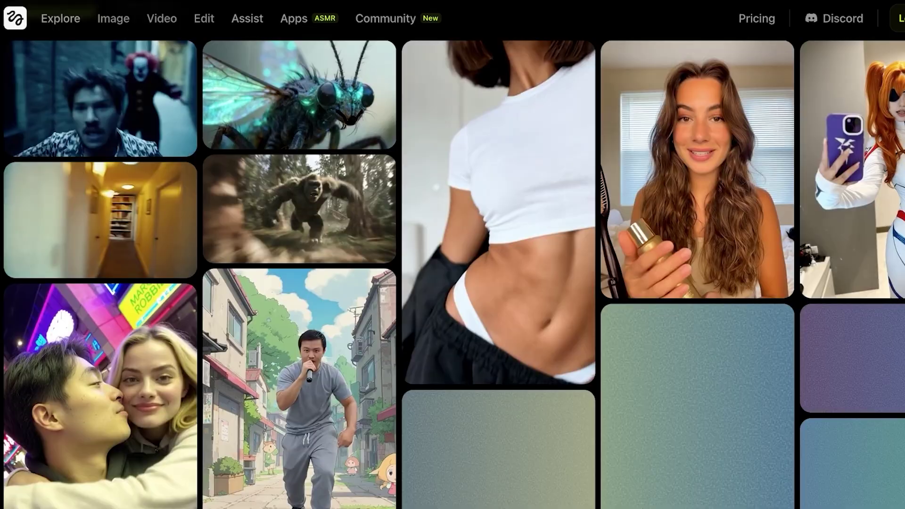
scroll(452, 283, up, 3)
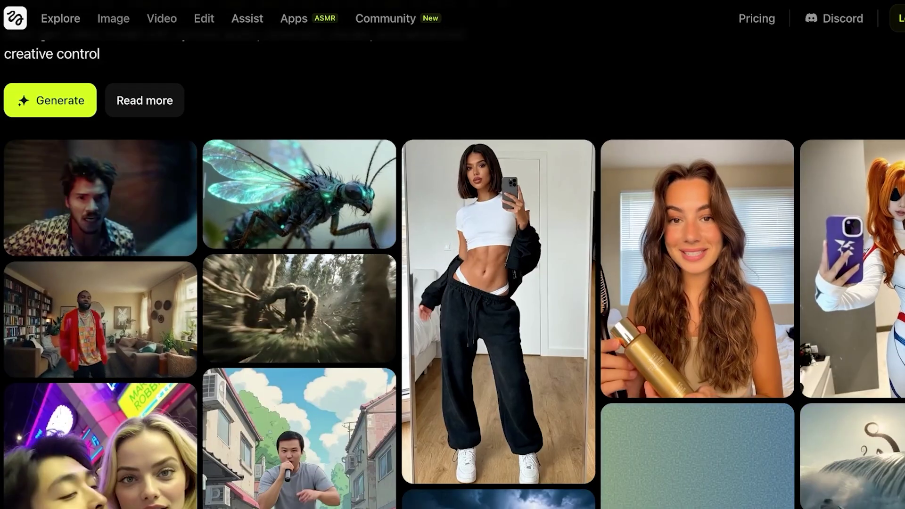
click(101, 198)
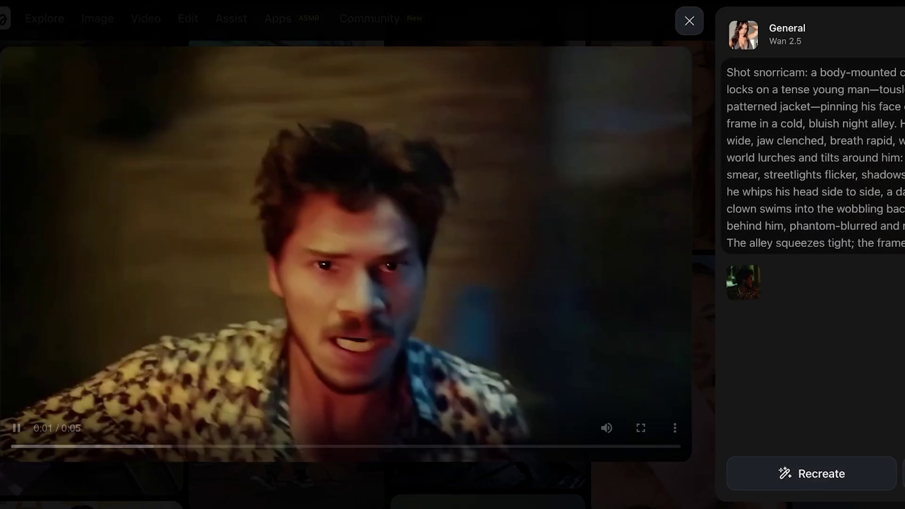
key(space)
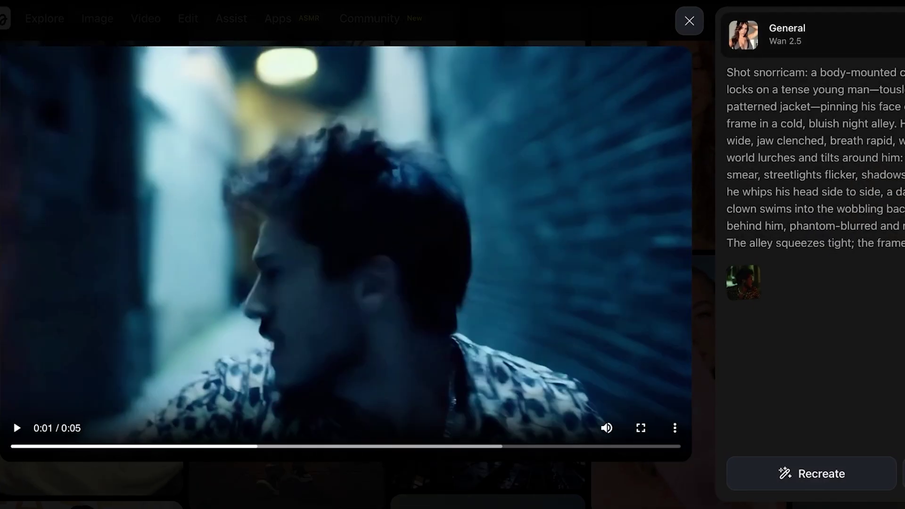
key(Escape)
Preview the Wan 2.5 gallery video of the woman tapping a pink box and view its prompt.
scroll(452, 254, down, 10)
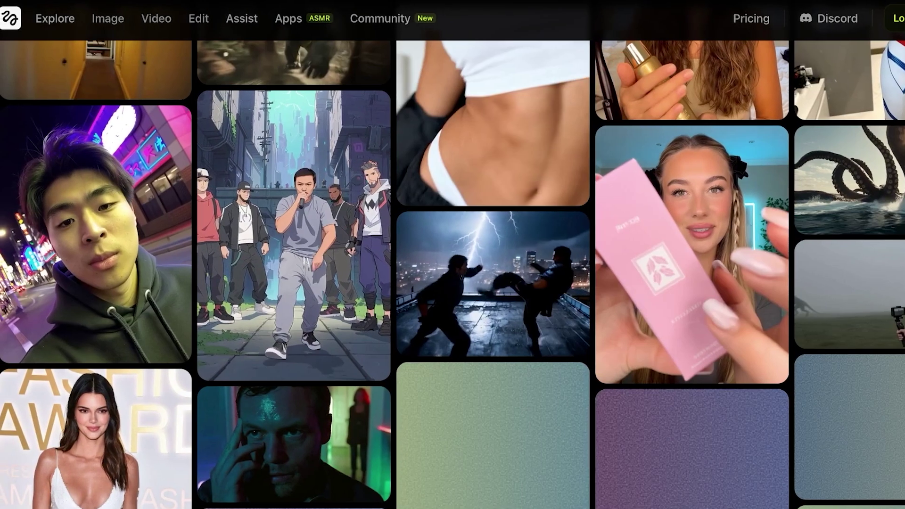
scroll(452, 254, up, 8)
scroll(453, 255, down, 3)
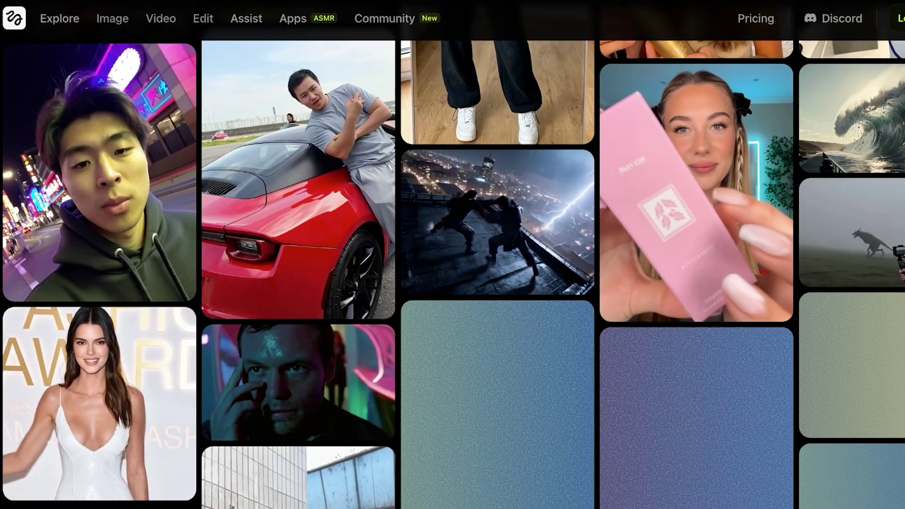
click(696, 193)
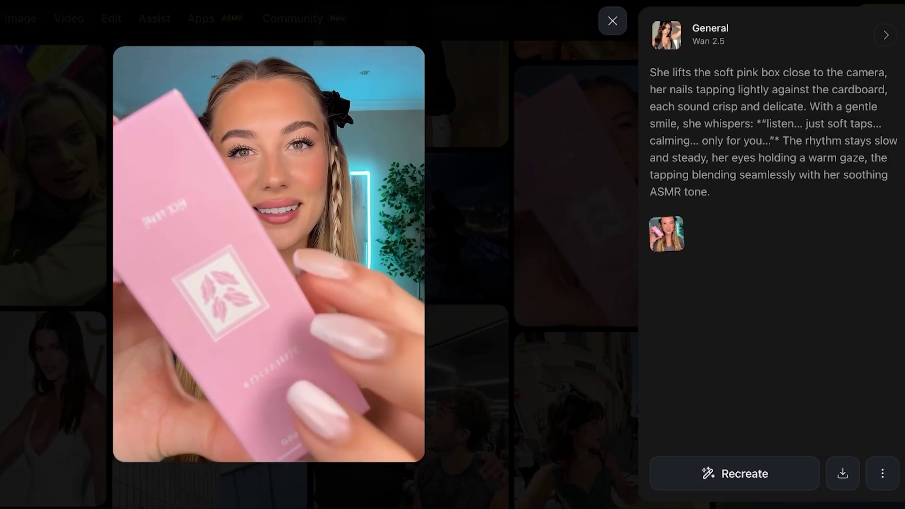
key(Escape)
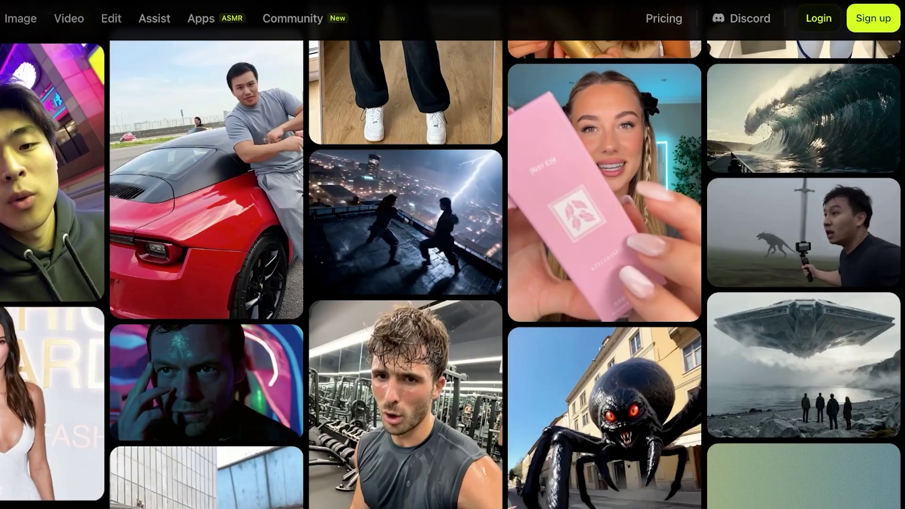
Examine the remaining sample videos in the Wan 2.5 Community gallery.
scroll(453, 273, down, 7)
scroll(452, 273, up, 3)
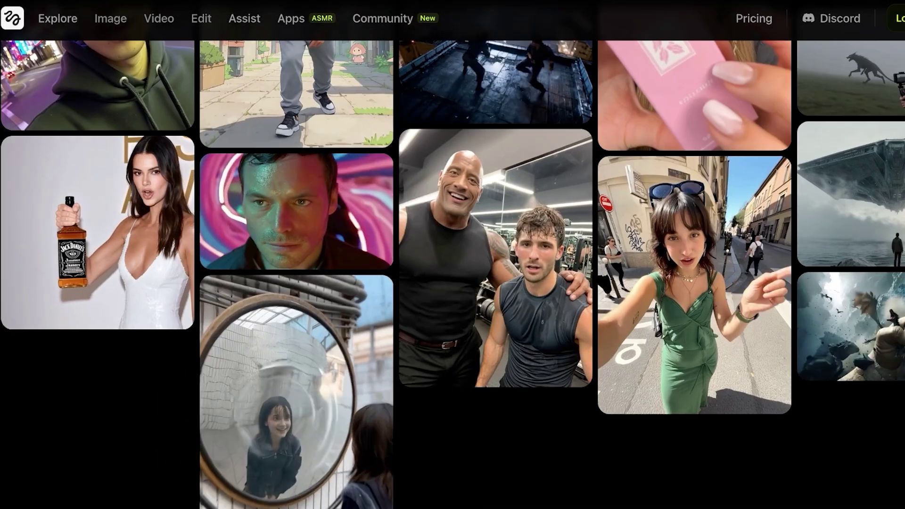
scroll(452, 274, up, 2)
scroll(453, 273, down, 10)
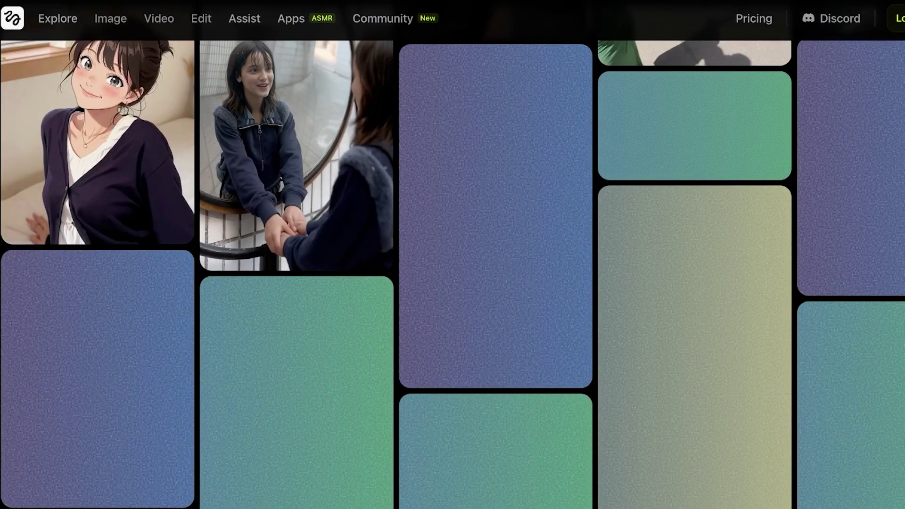
scroll(452, 273, up, 3)
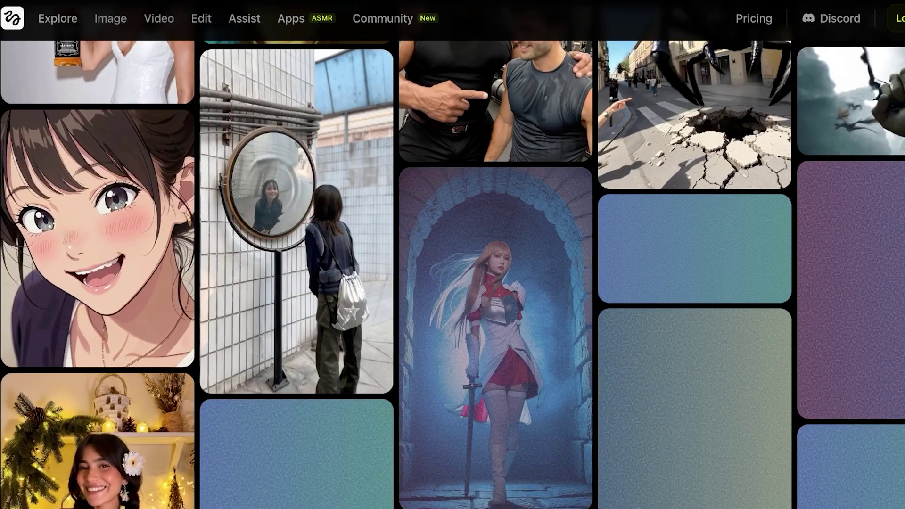
scroll(452, 273, down, 5)
scroll(452, 273, up, 2)
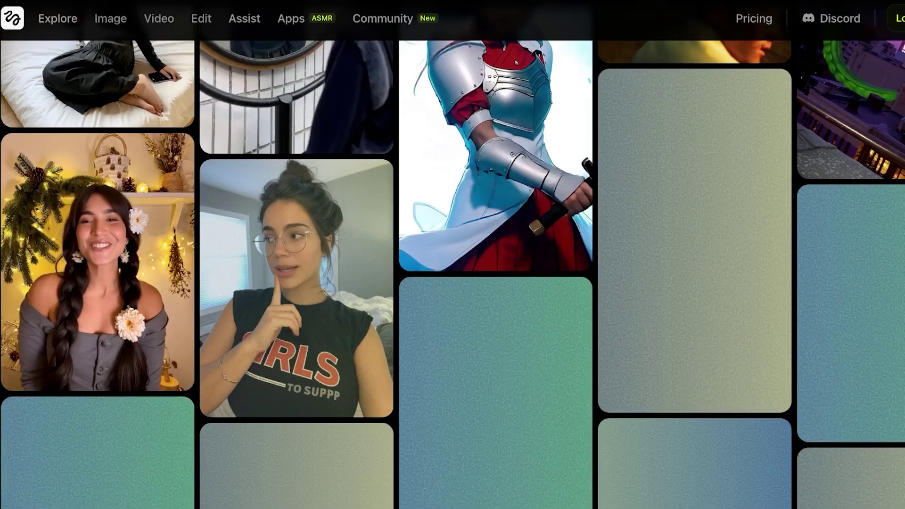
scroll(452, 273, up, 2)
scroll(452, 273, down, 6)
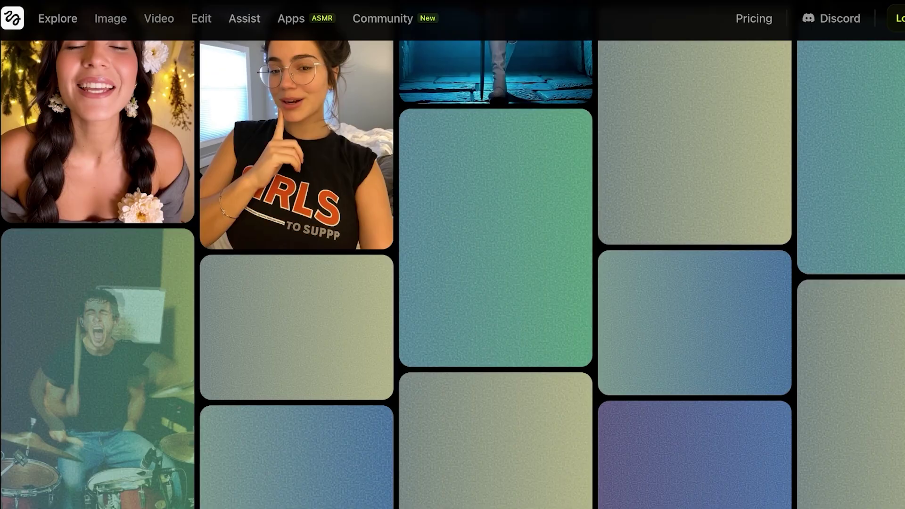
scroll(452, 273, up, 12)
scroll(453, 273, up, 6)
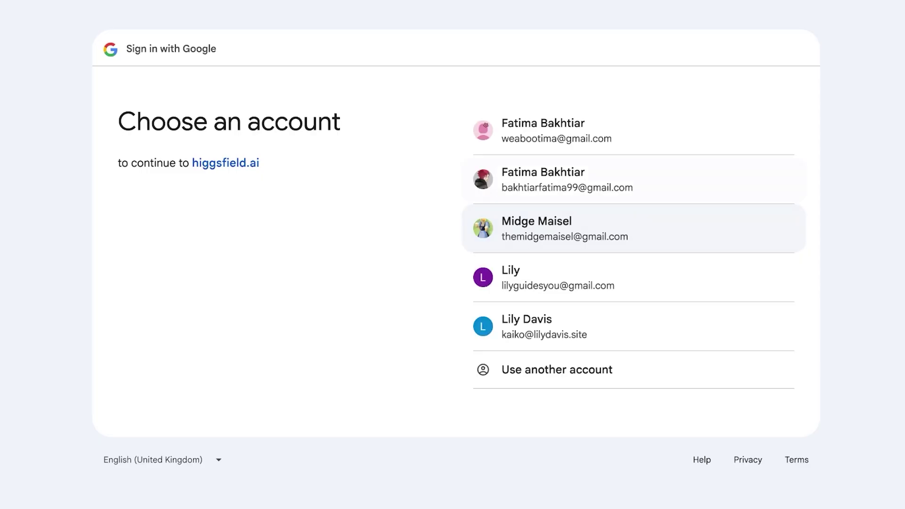
Sign in to Higgsfield with the first listed Google account and go to the Wan 2.5 Community section of Explore.
click(542, 130)
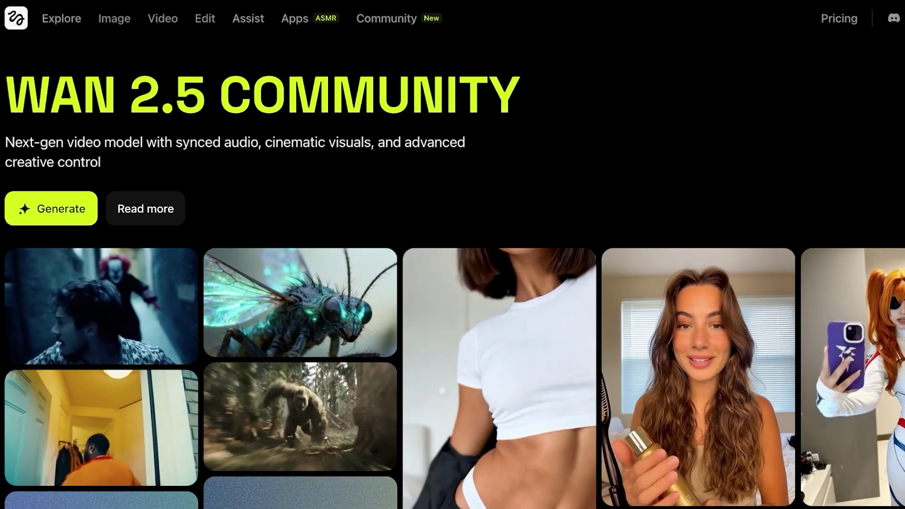
scroll(453, 283, down, 2)
scroll(453, 283, up, 2)
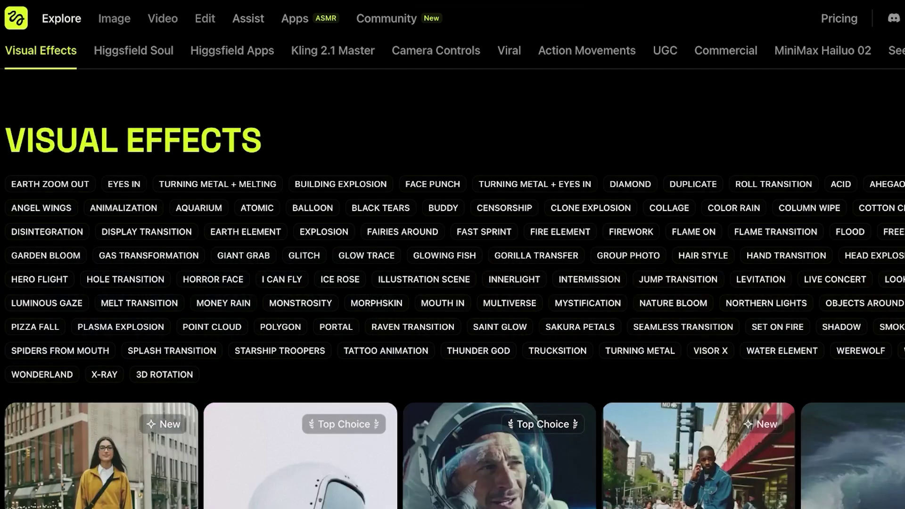
scroll(452, 283, down, 5)
scroll(453, 283, down, 1)
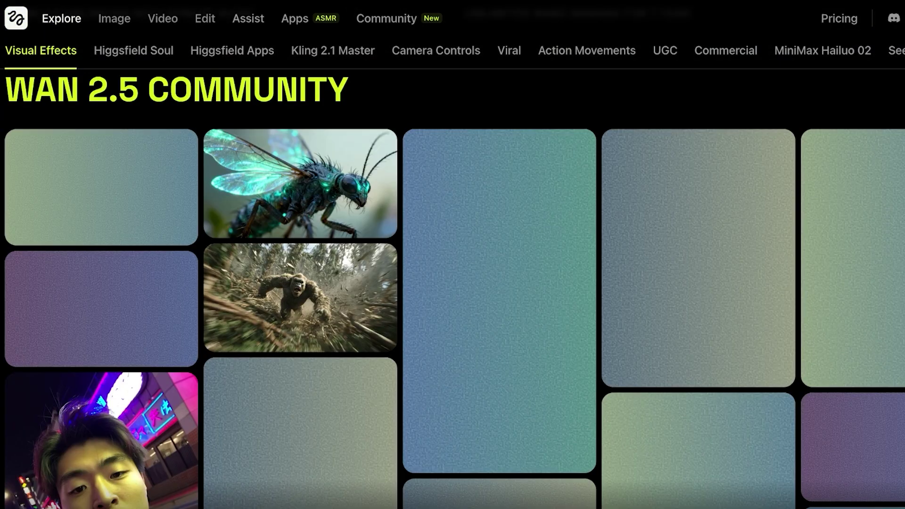
Open the Wan 2.5 video generator and show its available presets.
mouse_move(163, 18)
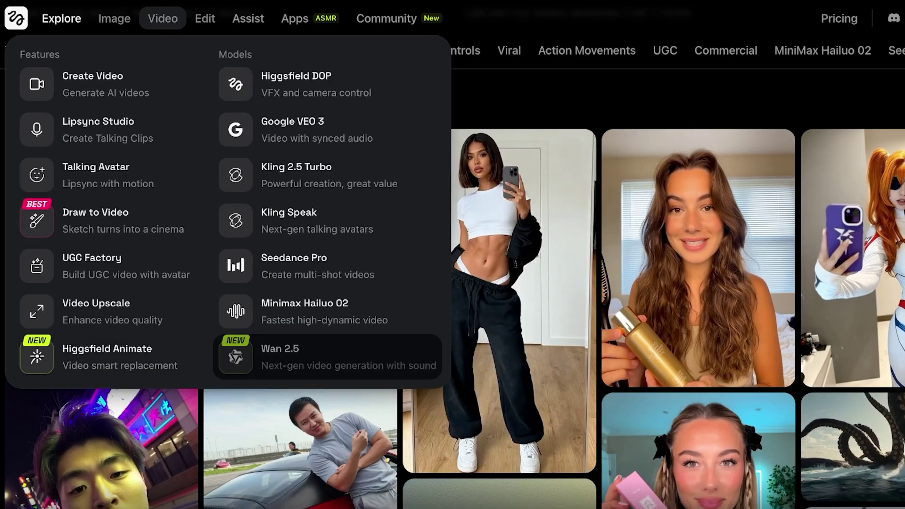
click(325, 357)
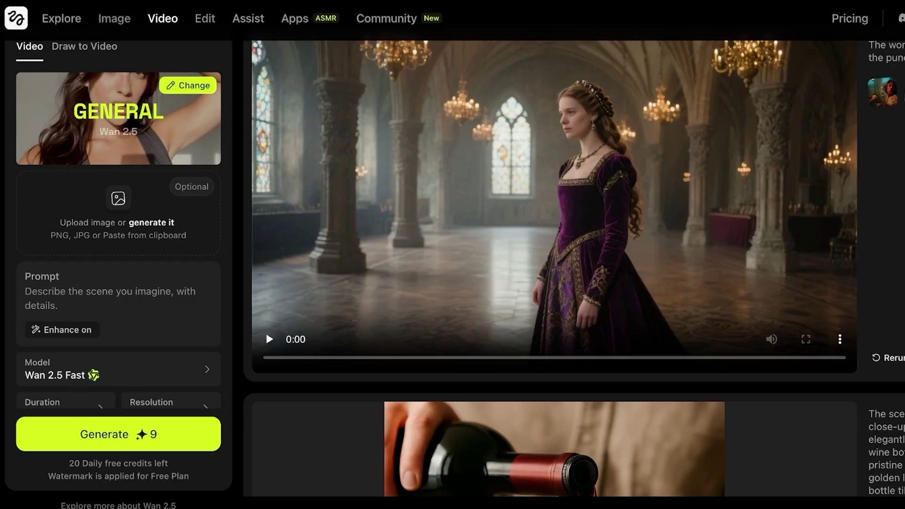
click(188, 85)
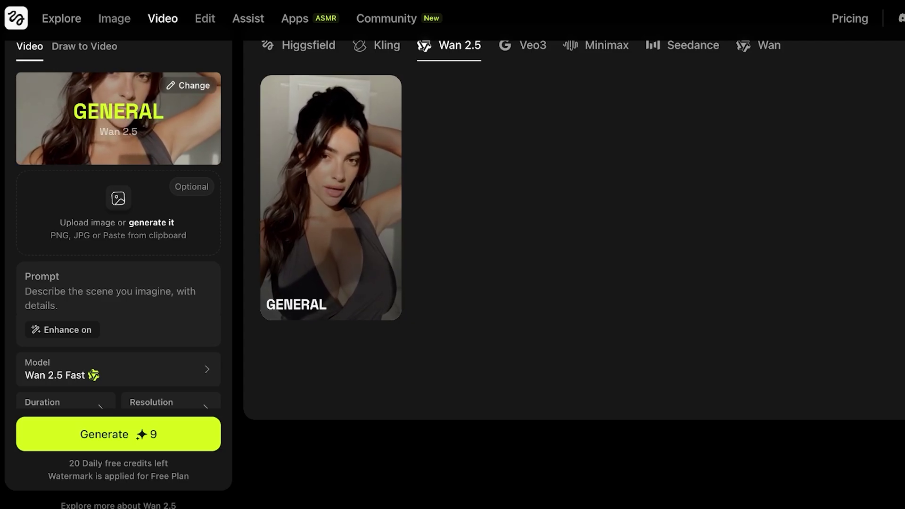
key(ctrl+r)
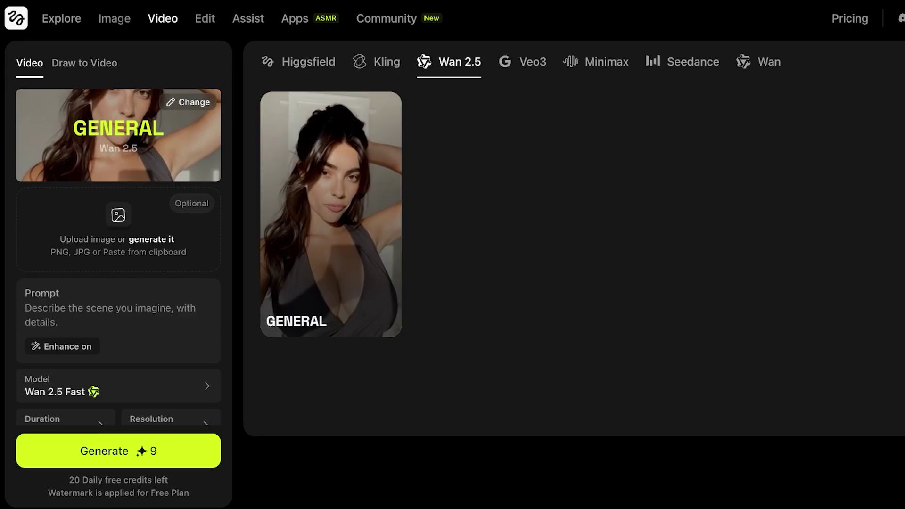
Enter the video prompt "A anime girl with short pinkish blonde hair walking down a street in tokyo, wearing a pink dress".
scroll(118, 254, down, 3)
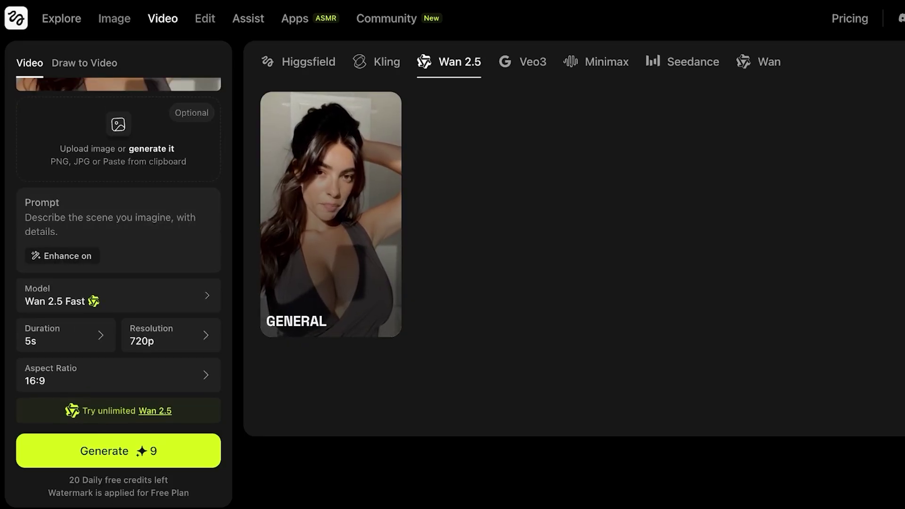
scroll(118, 254, down, 1)
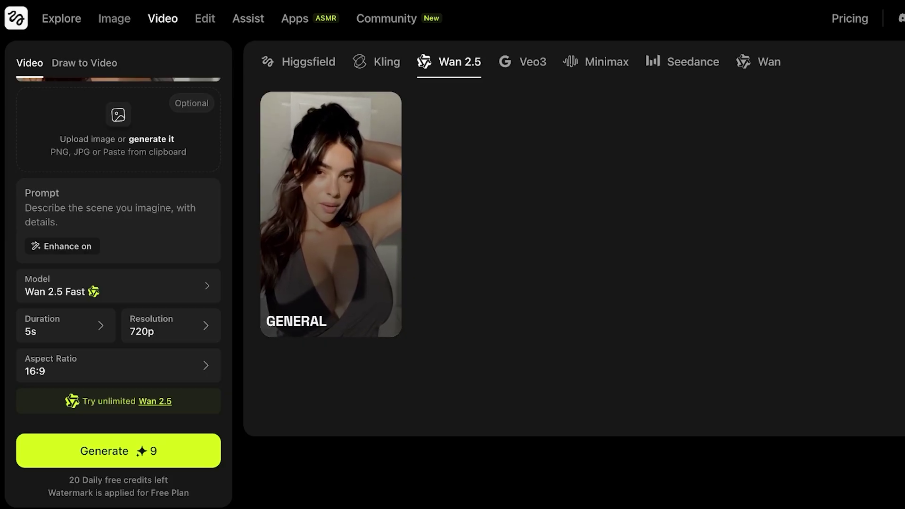
text(A)
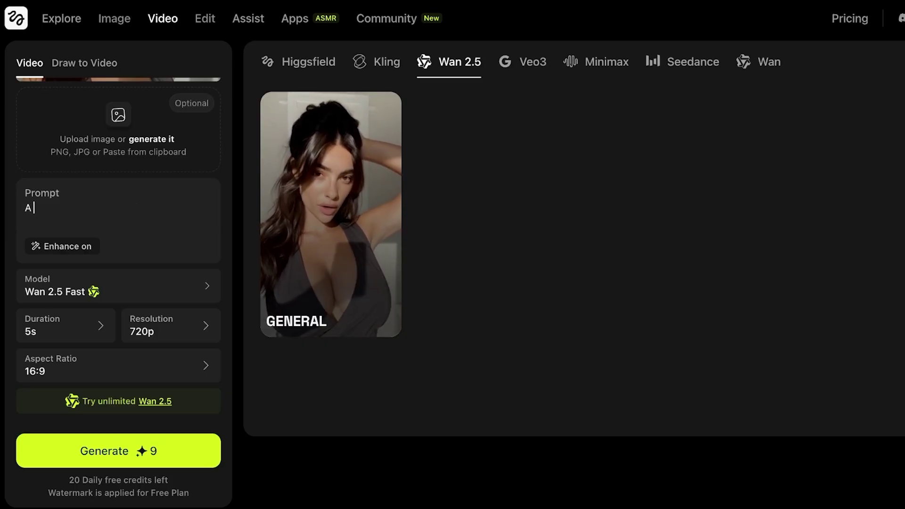
text( anime girl with sho)
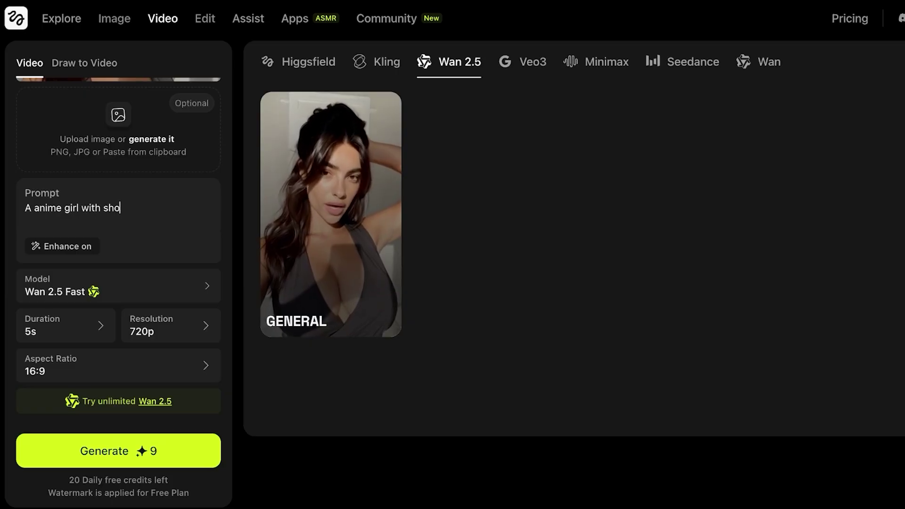
text(rt strawberry)
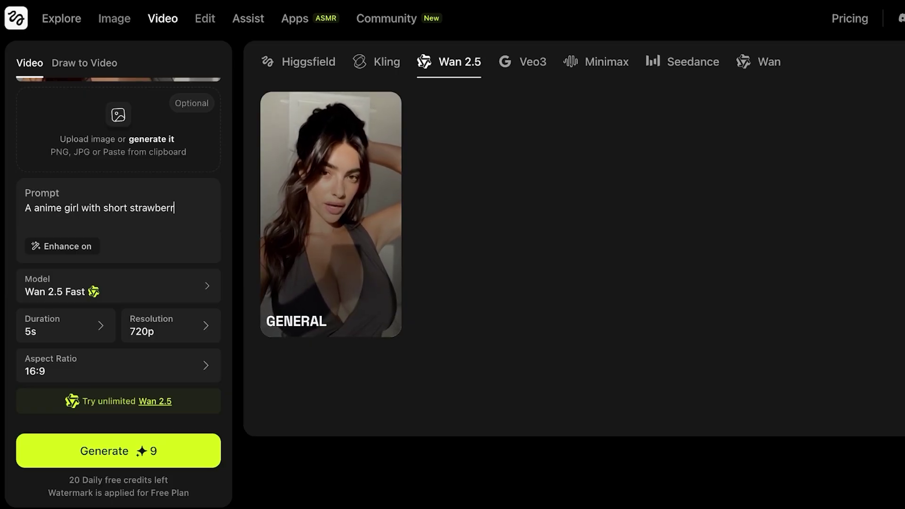
key(BackSpace)
key(BackSpace)
key(BackSpace)
key(BackSpace)
key(BackSpace)
key(BackSpace)
key(BackSpace)
key(BackSpace)
key(BackSpace)
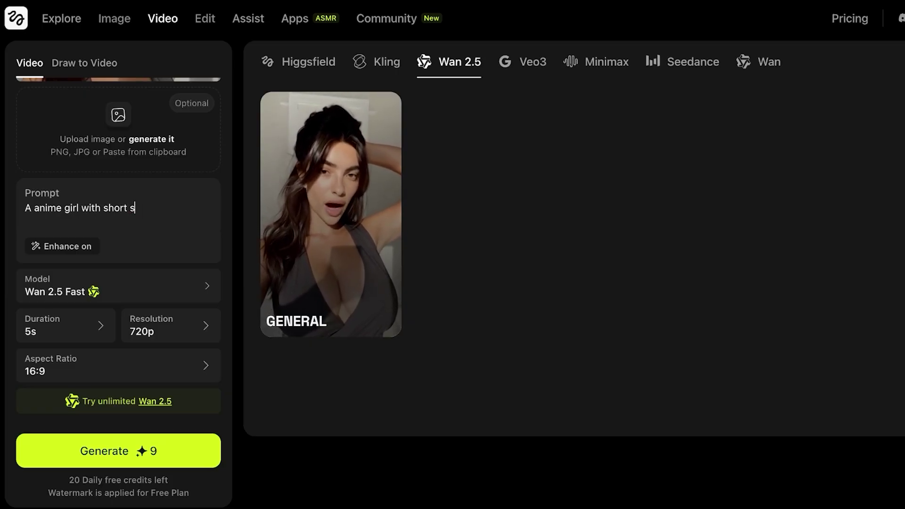
text(pinkish blond)
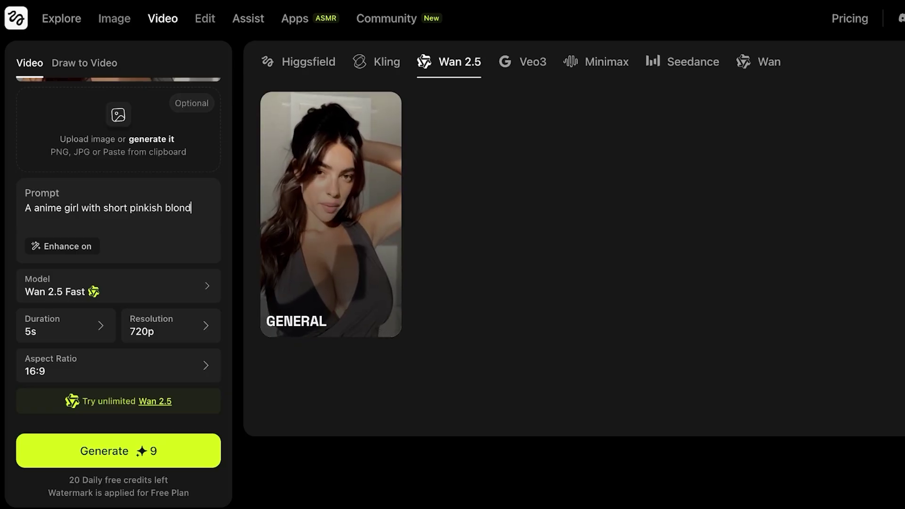
text(e hair walking)
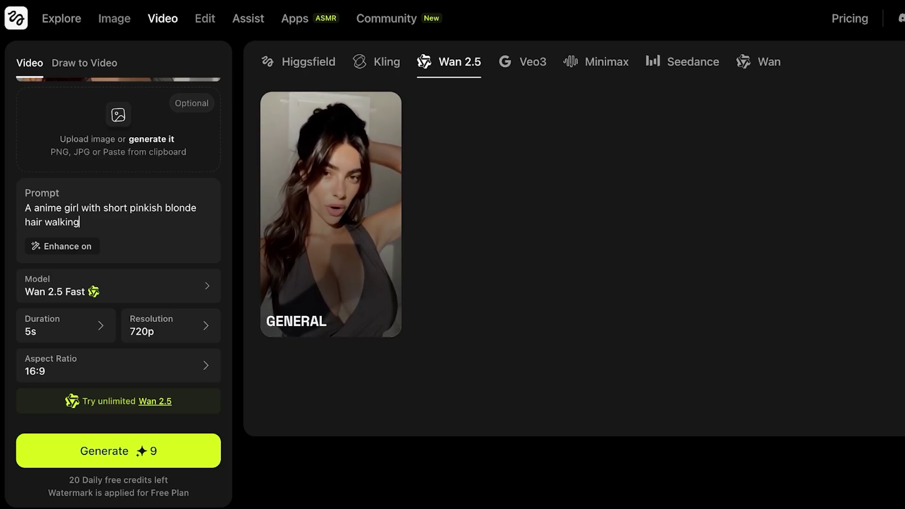
text( down a st)
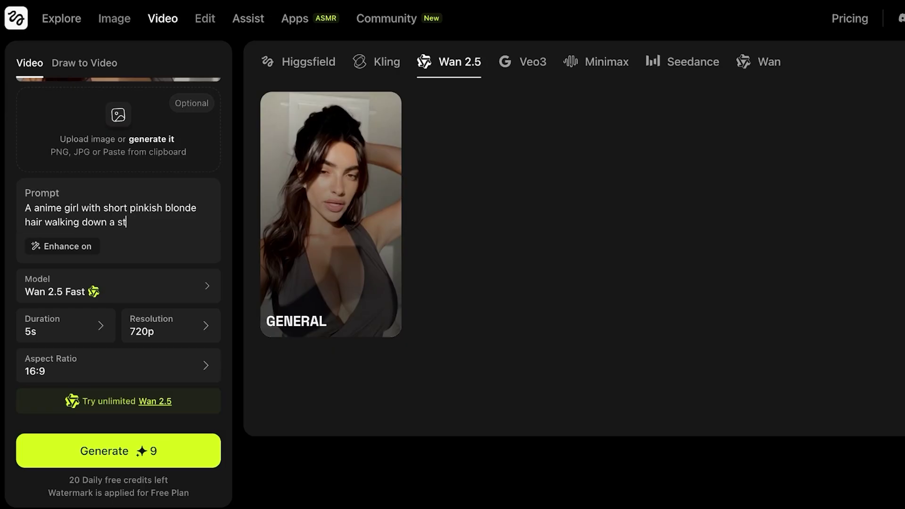
text(reet in tokyo , wear)
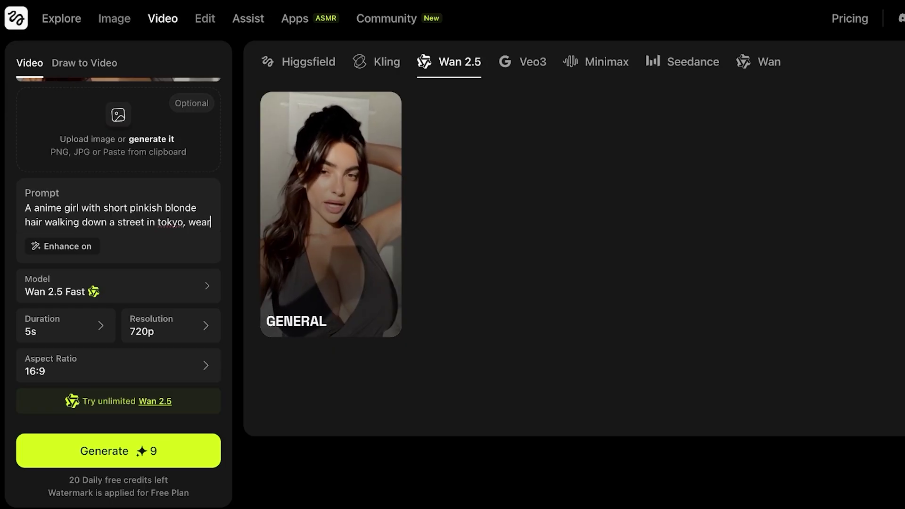
text(ing a pink dress)
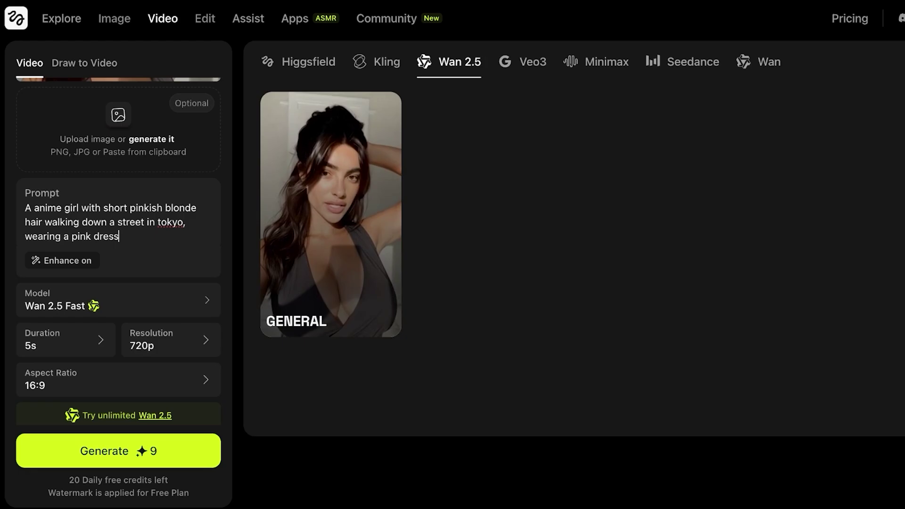
Add the word "flowy" before "dress" so the video prompt ends with "wearing a pink flowy dress".
click(94, 236)
text(flowly dress)
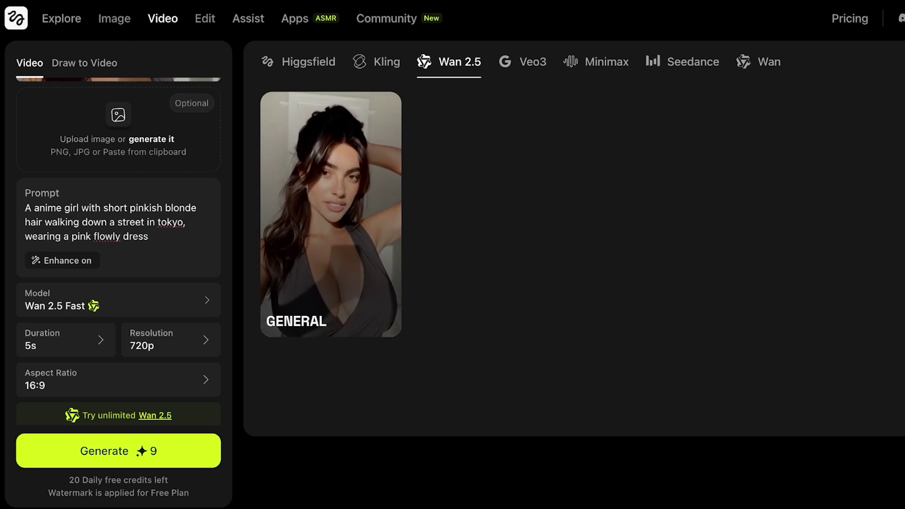
key(BackSpace)
key(BackSpace)
key(BackSpace)
key(BackSpace)
key(BackSpace)
text(owy)
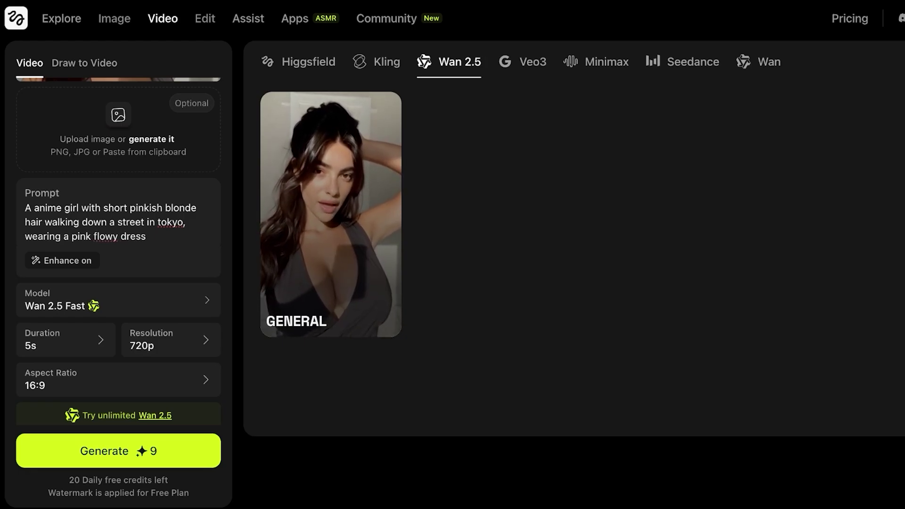
Set the video generation model to Wan 2.5.
click(118, 300)
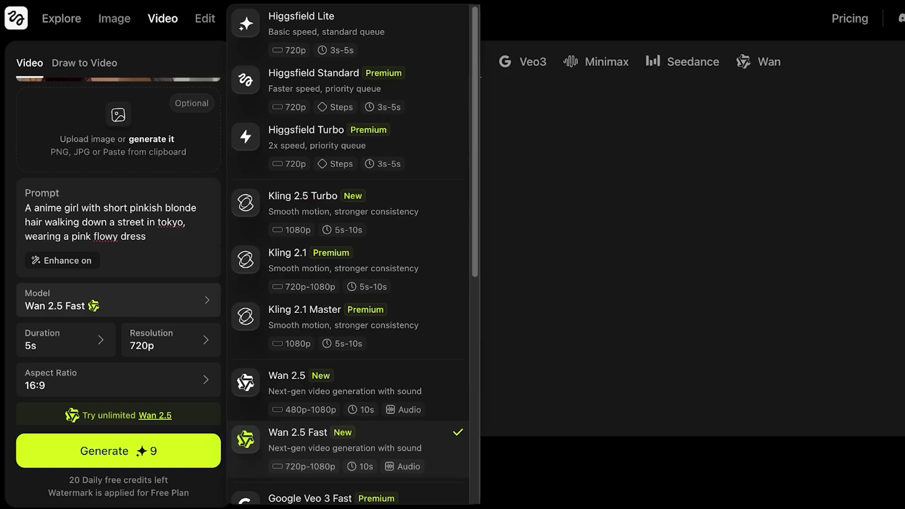
scroll(118, 236, down, 1)
scroll(352, 254, down, 2)
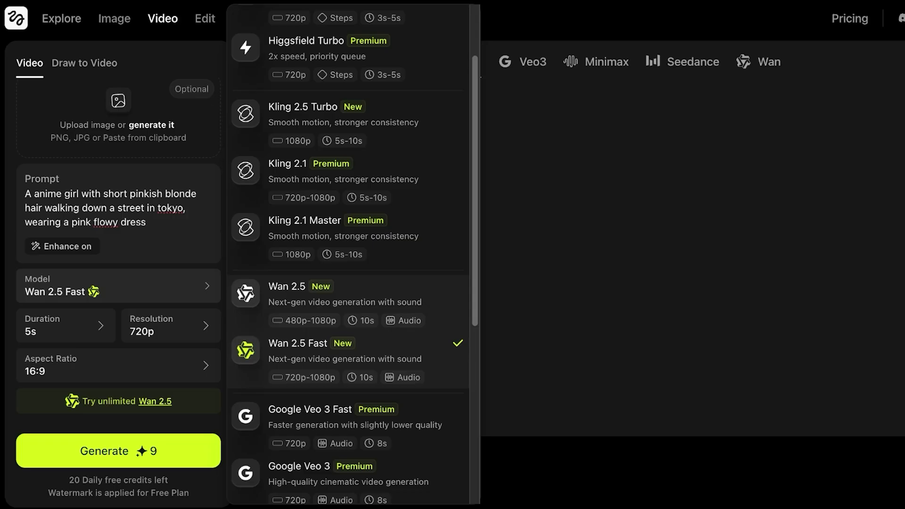
click(330, 295)
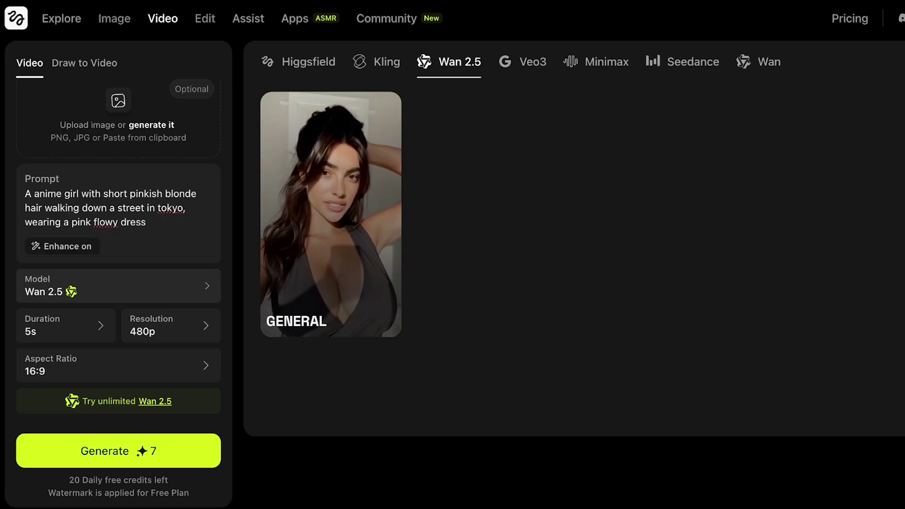
Switch the model to Wan 2.5 Fast for comparison and return it to Wan 2.5.
click(118, 285)
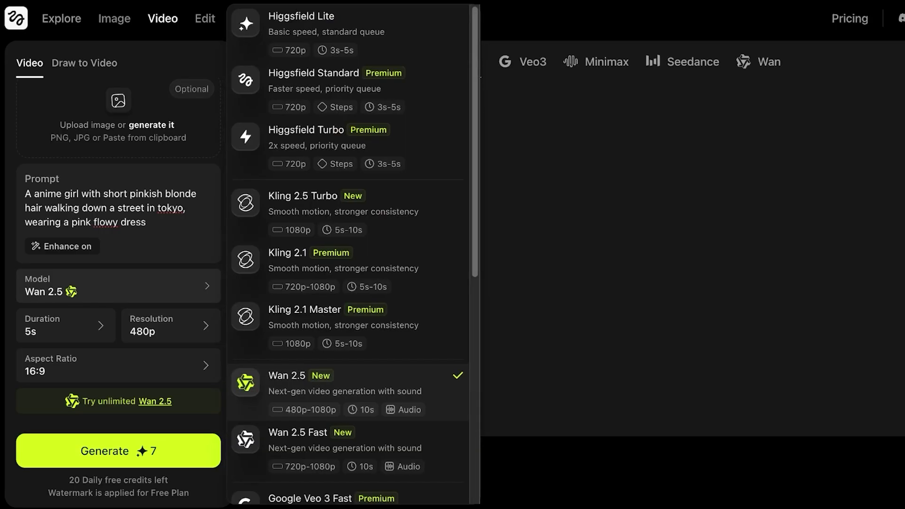
click(330, 448)
click(118, 286)
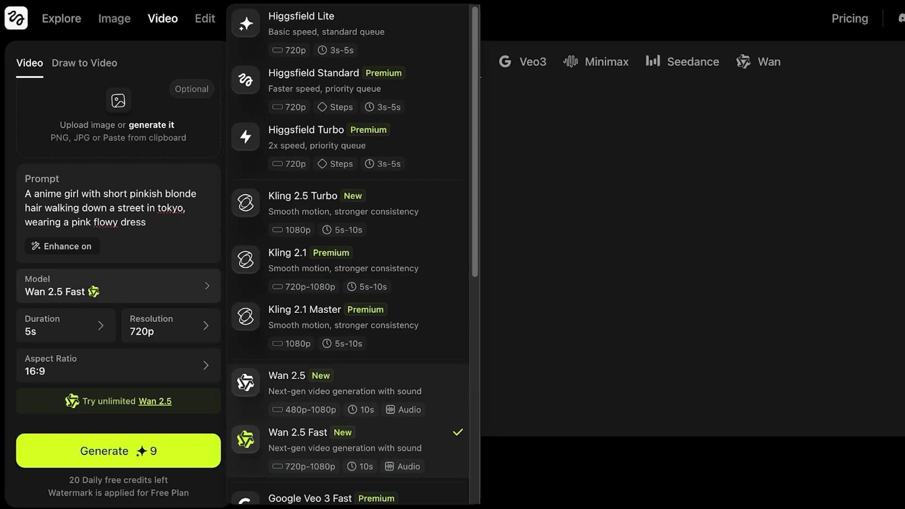
click(348, 392)
Check the duration, resolution and aspect ratio options, keep 5s, 480p and 16:9, and generate the video.
click(66, 325)
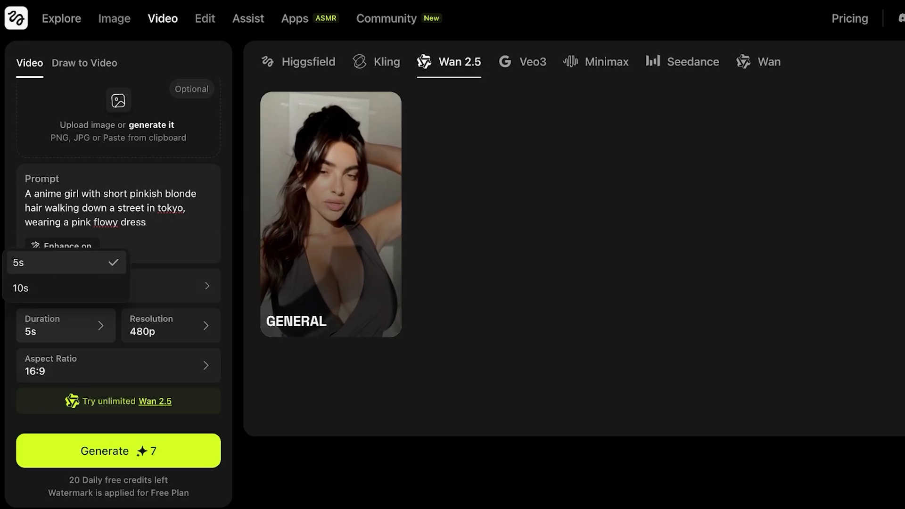
click(66, 326)
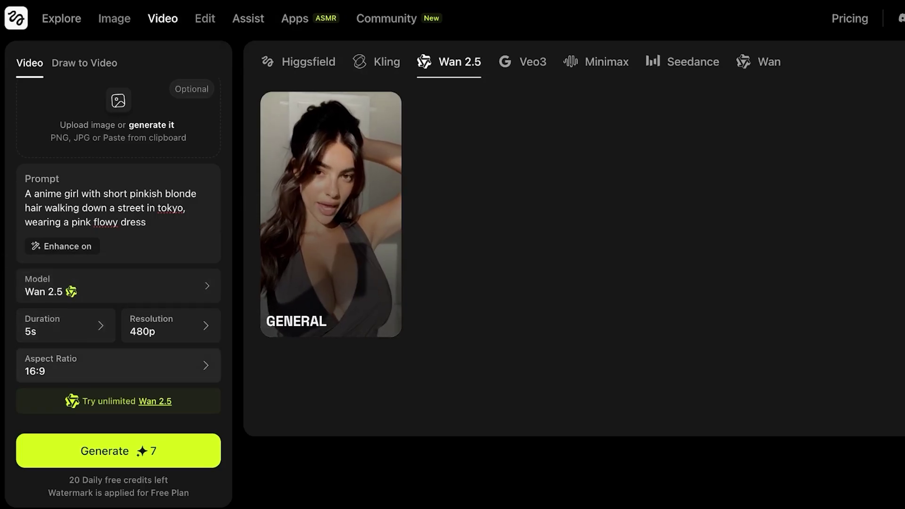
click(170, 326)
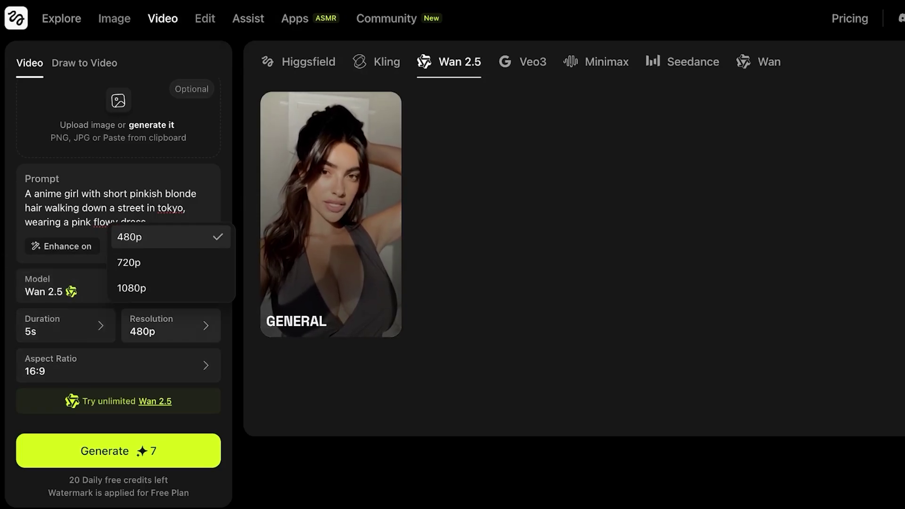
click(141, 365)
click(142, 365)
click(142, 365)
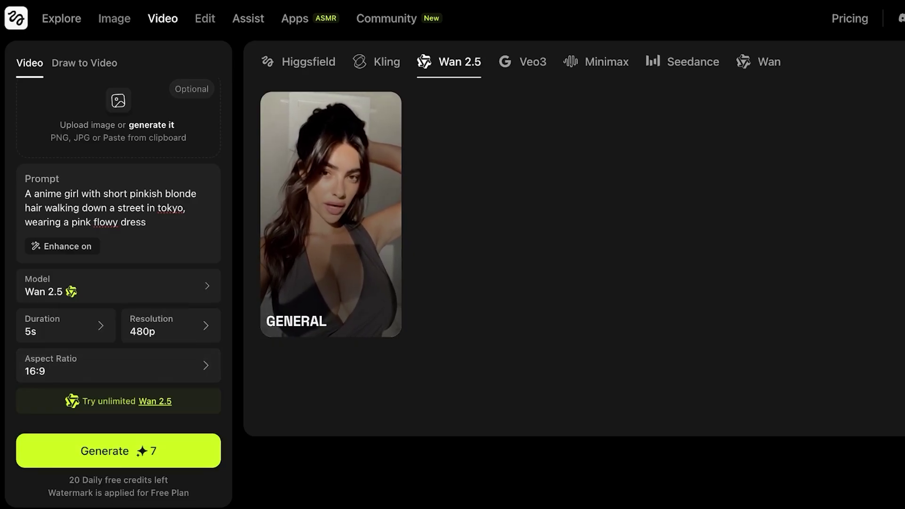
click(118, 450)
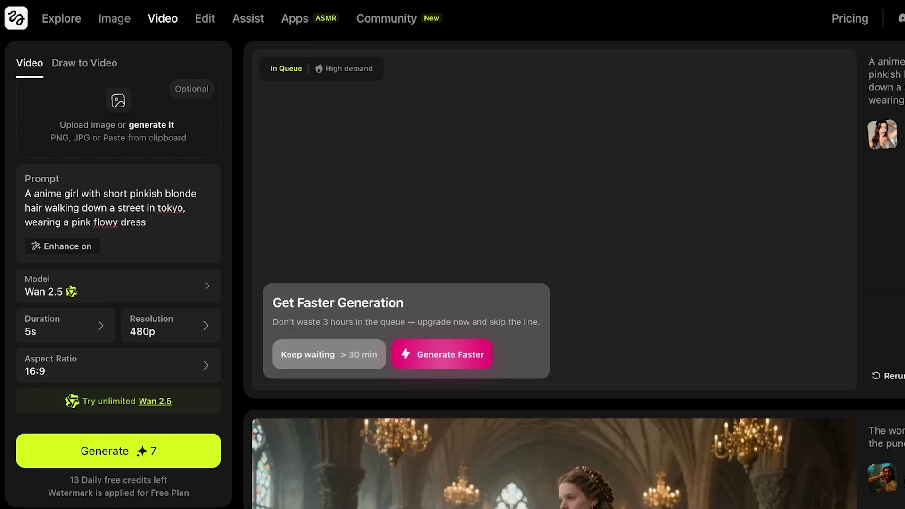
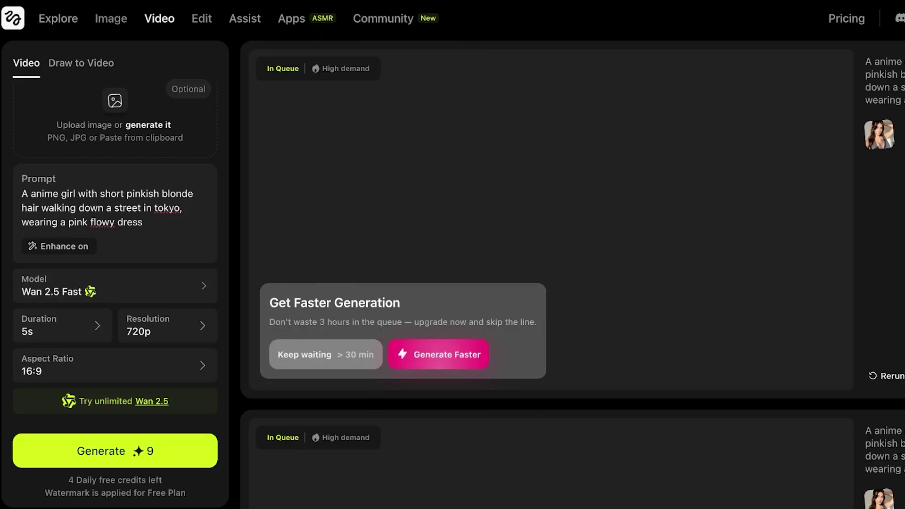
Look through the queued generations, try to rerun the failed video, and dismiss the upgrade offer.
scroll(547, 283, down, 20)
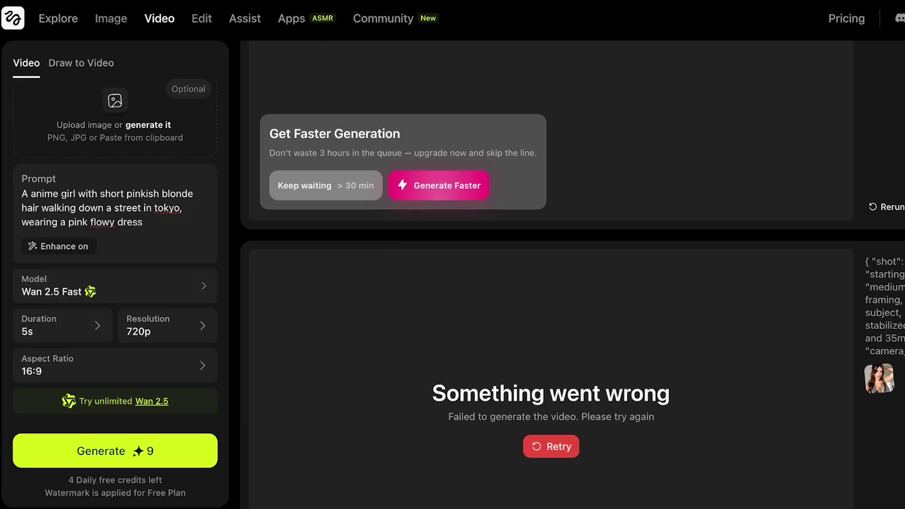
scroll(547, 283, up, 4)
scroll(546, 283, down, 1)
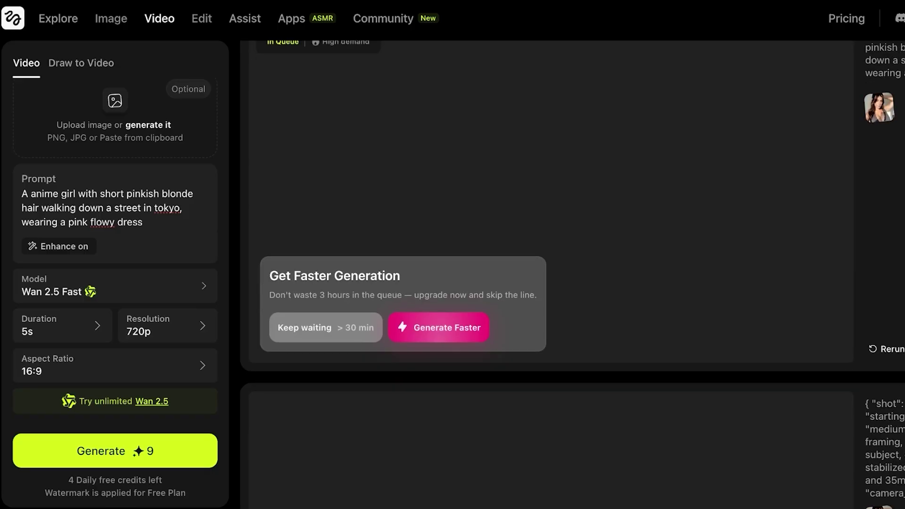
scroll(547, 282, up, 8)
scroll(551, 307, down, 7)
click(551, 307)
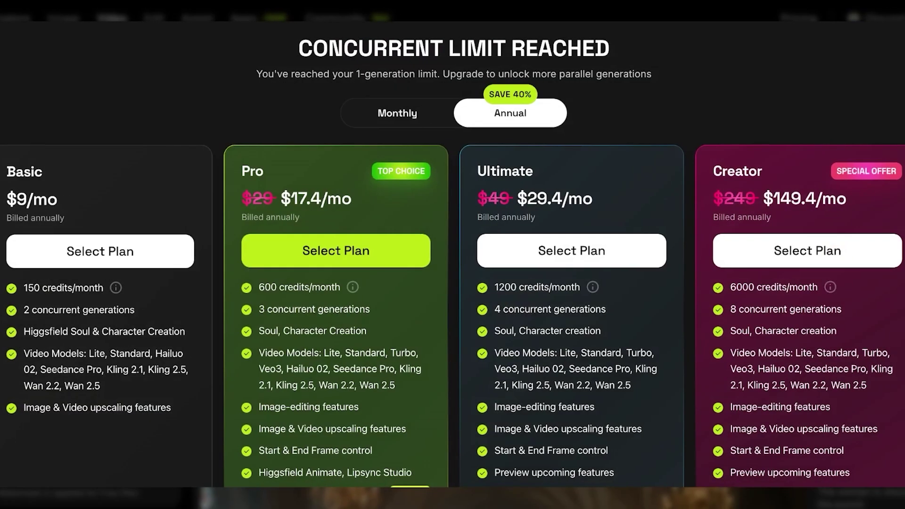
key(Escape)
scroll(551, 283, up, 7)
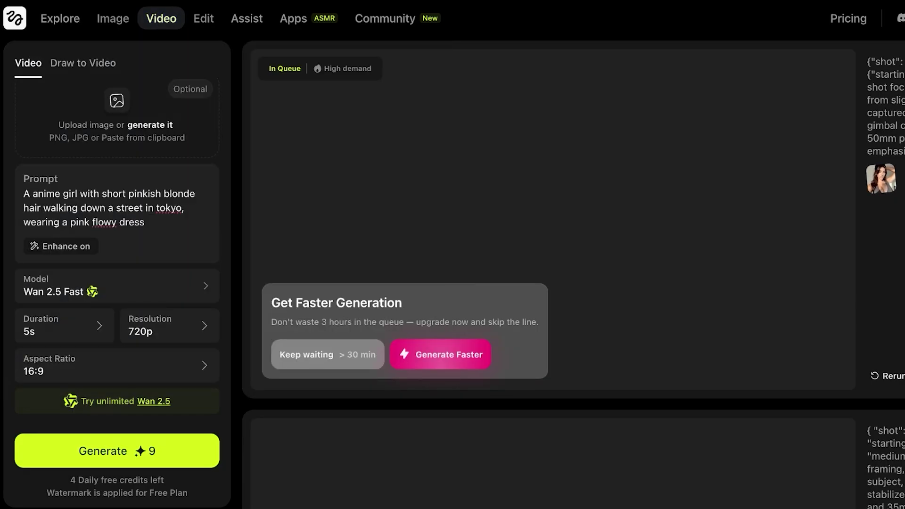
Return to Explore and examine the sample videos in the Wan 2.5 Community gallery.
click(15, 18)
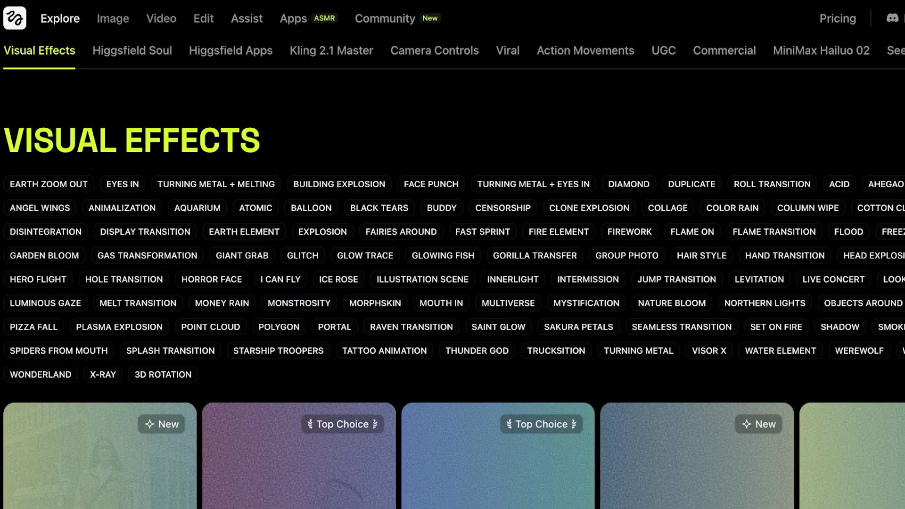
scroll(299, 273, down, 5)
scroll(299, 273, down, 6)
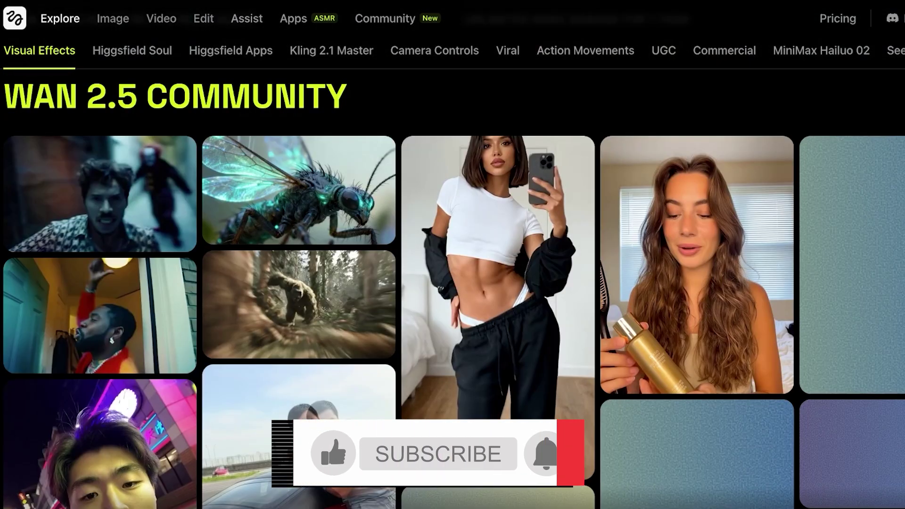
scroll(453, 283, down, 3)
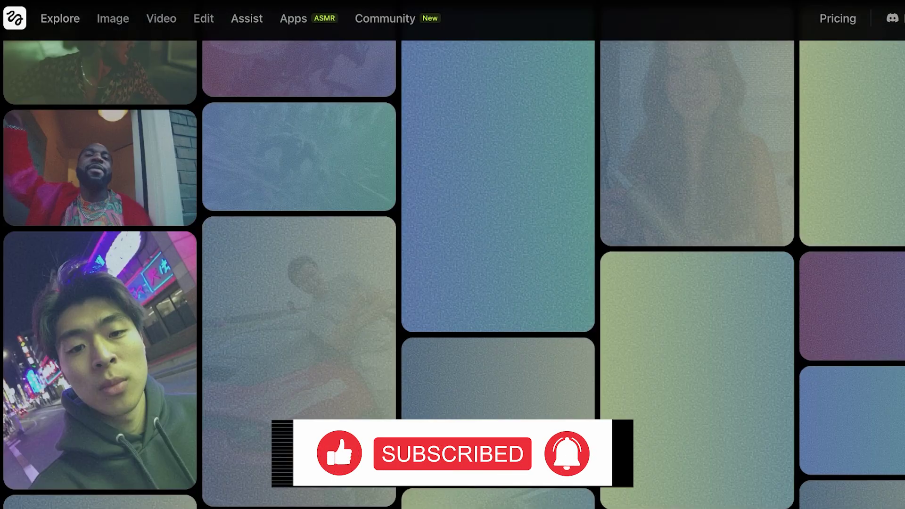
scroll(452, 255, down, 3)
scroll(452, 255, up, 2)
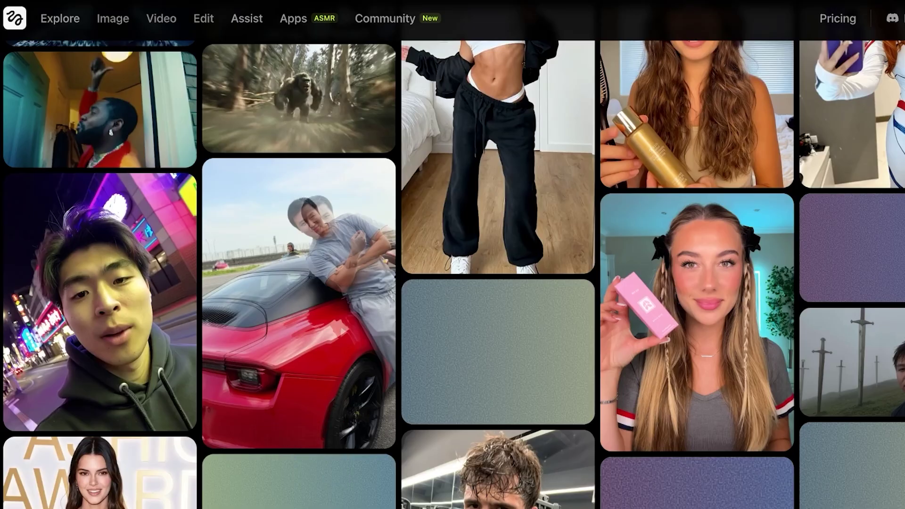
scroll(452, 254, down, 7)
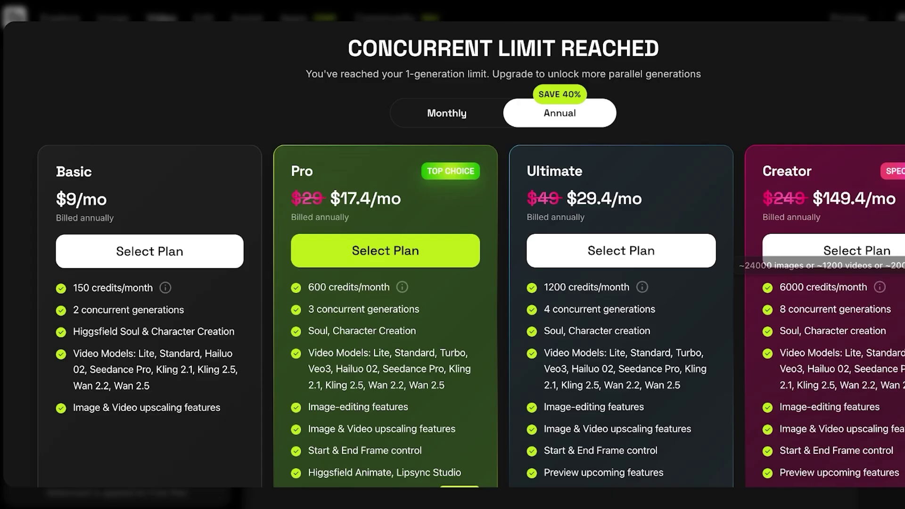
Dismiss the upgrade offer, go to the pricing page and show the plans with monthly billing.
key(Escape)
scroll(117, 264, down, 2)
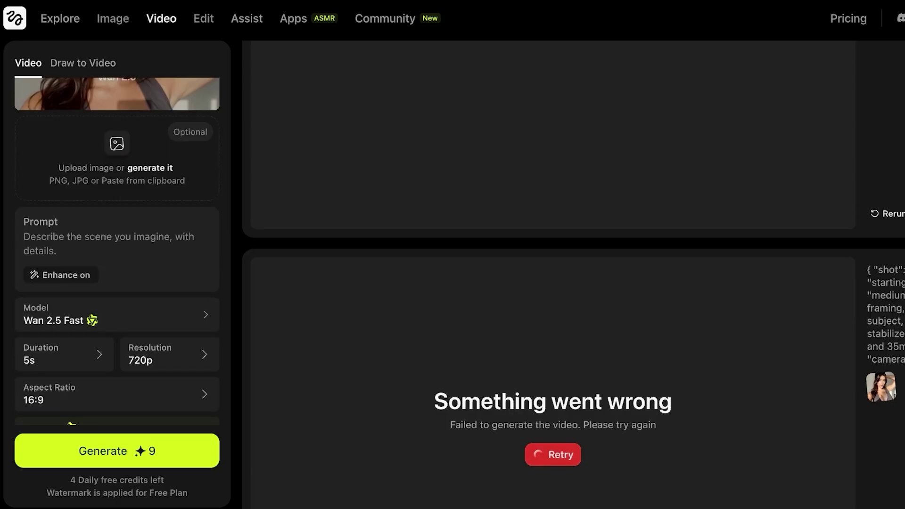
click(848, 18)
scroll(452, 283, down, 2)
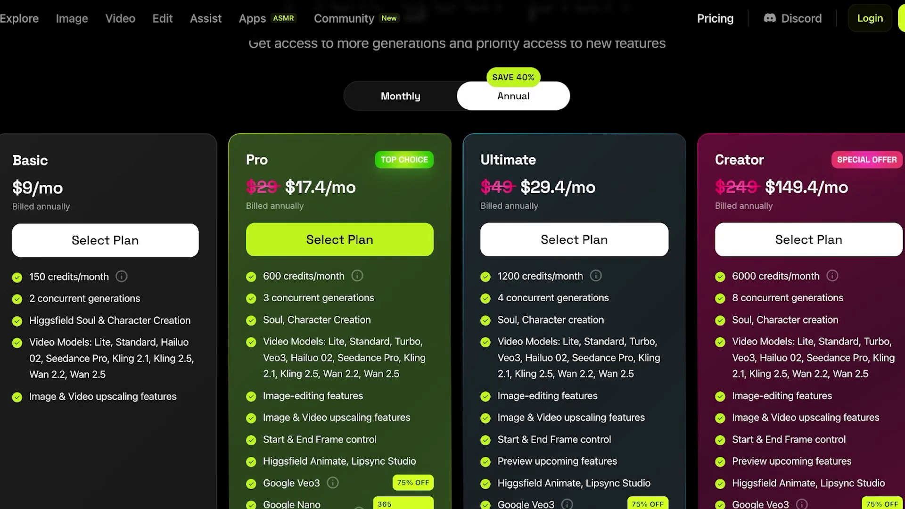
scroll(452, 282, down, 3)
scroll(453, 283, up, 3)
click(400, 107)
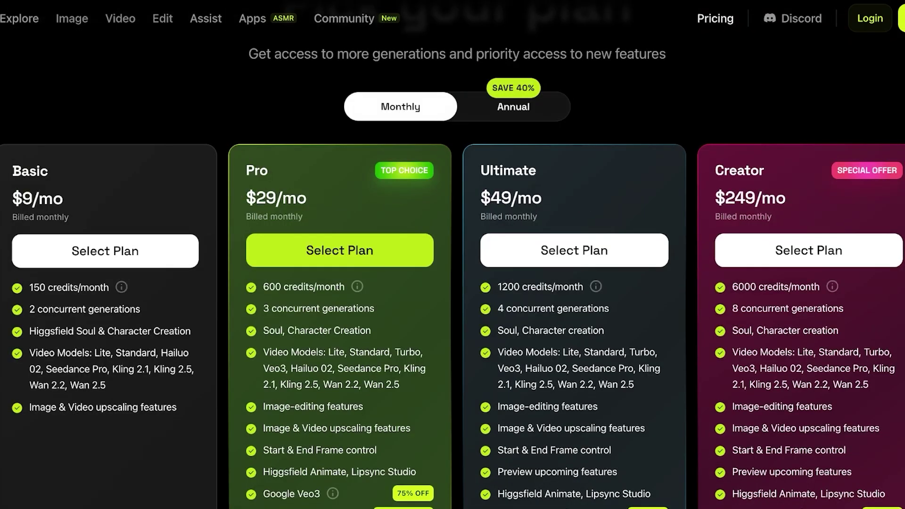
Compare the monthly prices, credits and features of the Basic, Pro, Ultimate and Creator plans.
scroll(452, 257, down, 1)
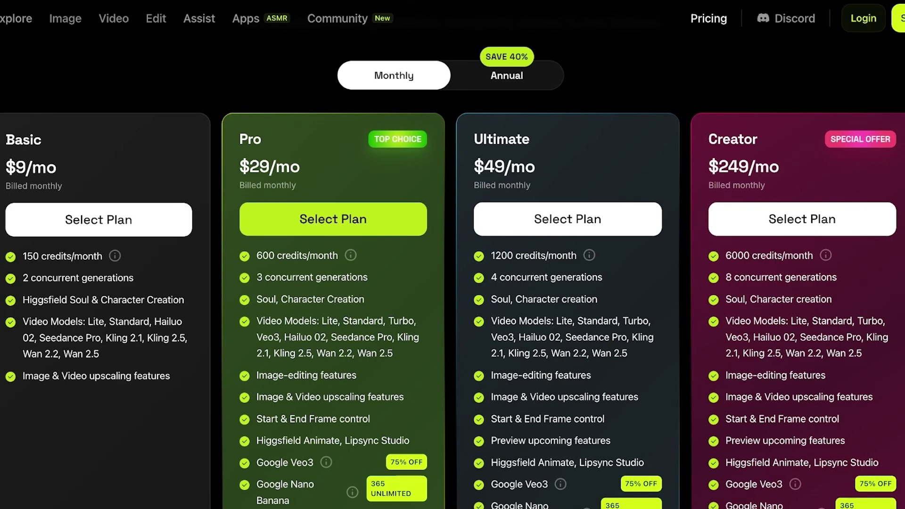
scroll(452, 255, down, 2)
scroll(452, 254, up, 3)
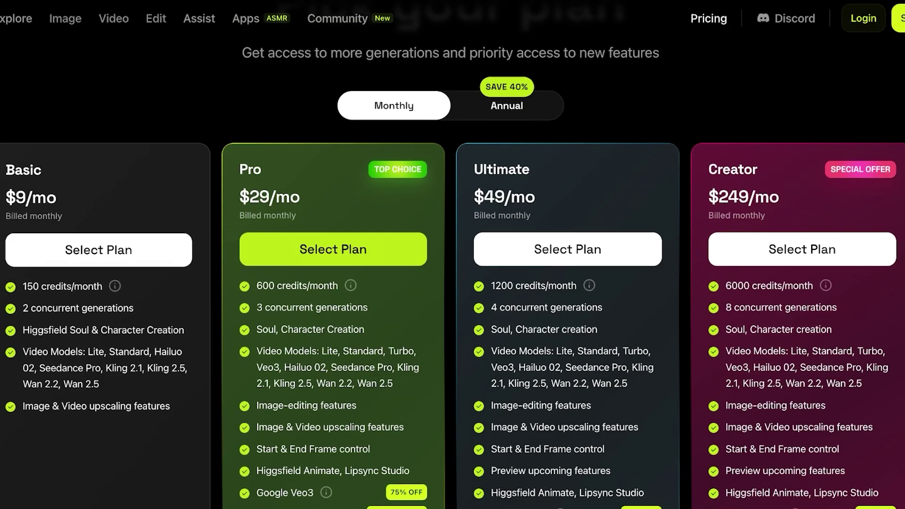
scroll(452, 254, down, 3)
scroll(453, 254, up, 3)
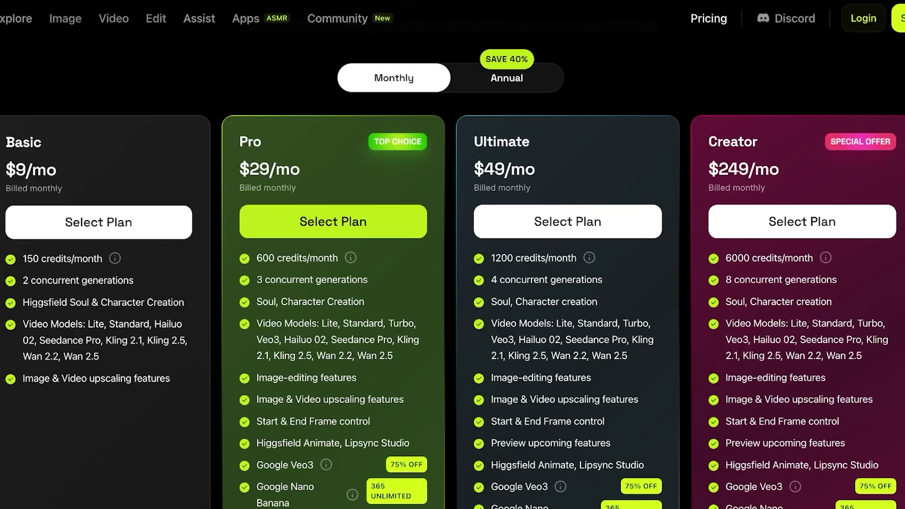
scroll(452, 255, down, 2)
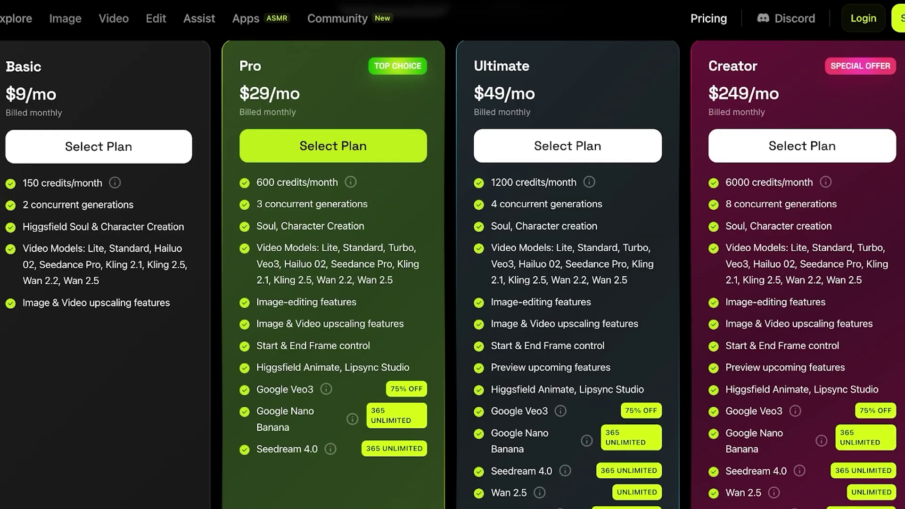
scroll(453, 255, down, 1)
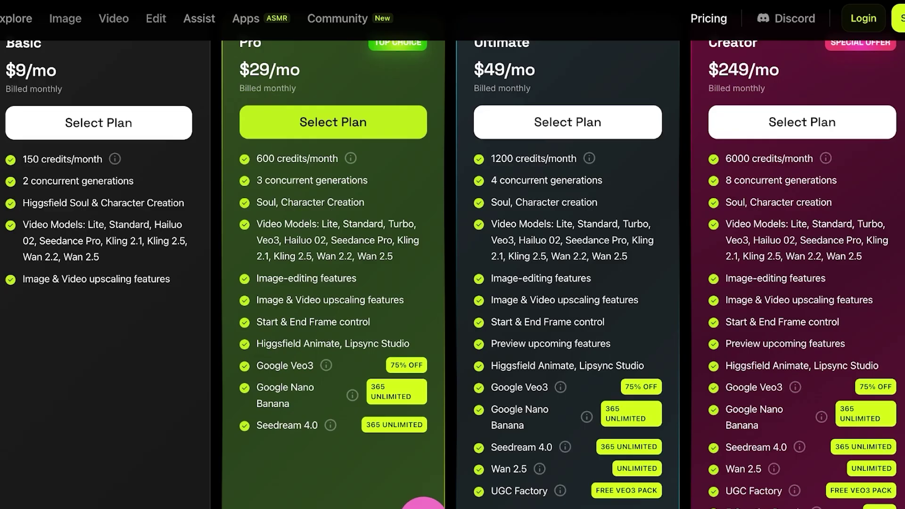
Examine the details of the Pro plan's Google Veo3, Google Nano Banana and Seedream 4.0 offers and review the plans' feature lists again.
mouse_move(326, 365)
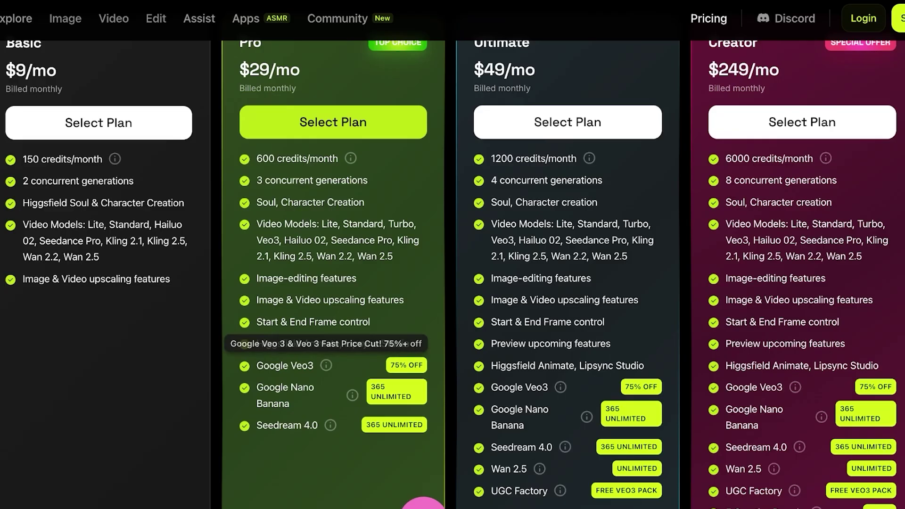
mouse_move(352, 395)
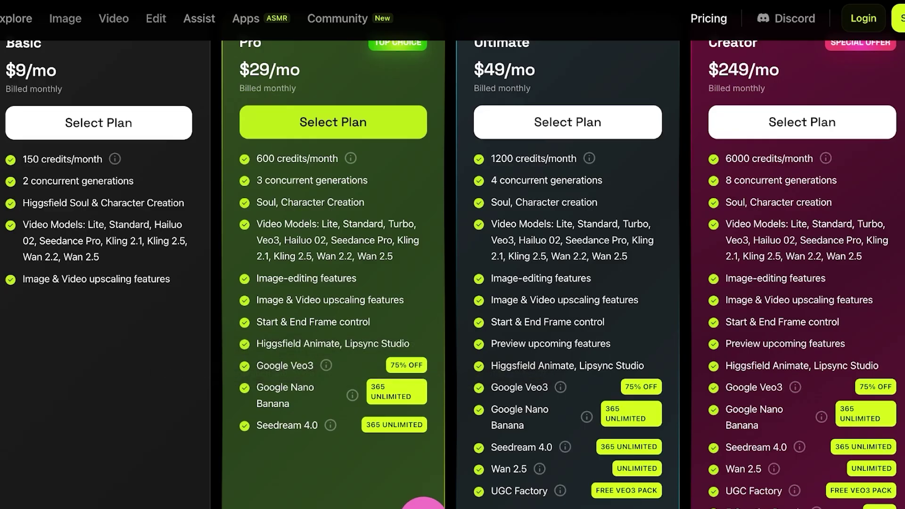
scroll(330, 399, down, 1)
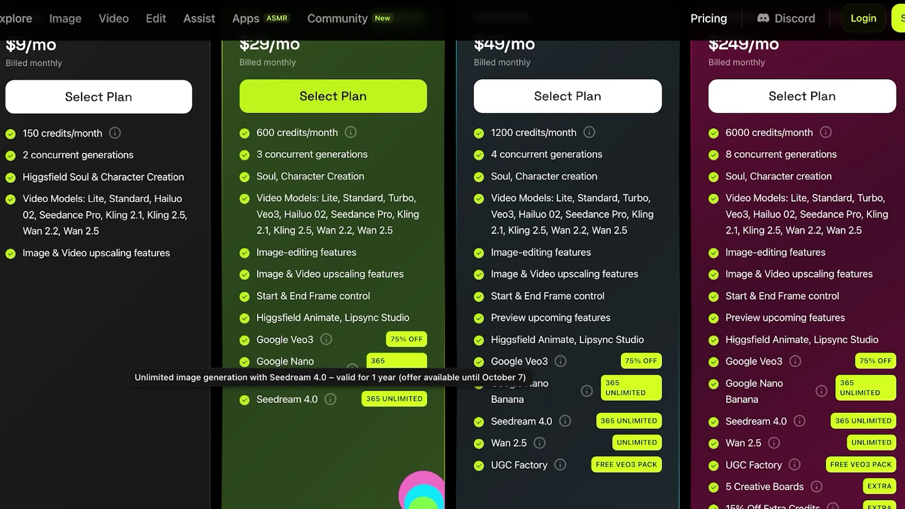
scroll(331, 398, up, 4)
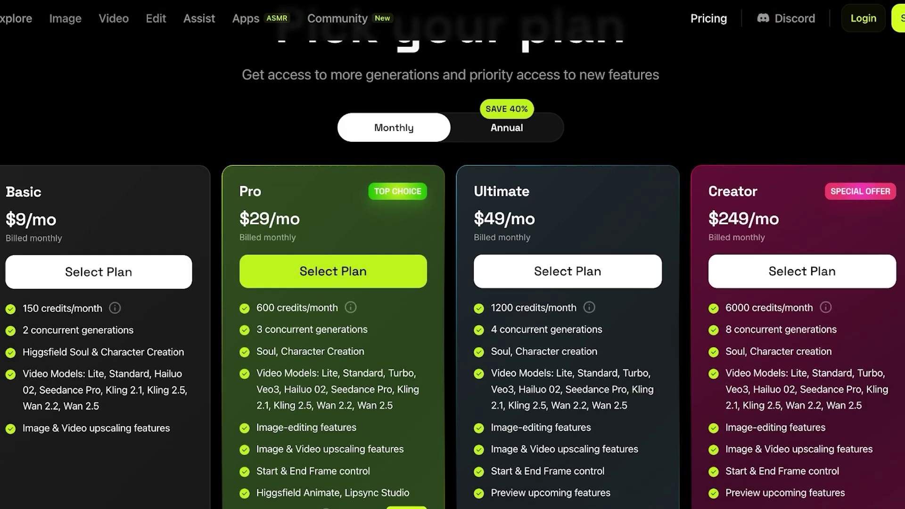
scroll(330, 399, up, 1)
scroll(330, 399, down, 4)
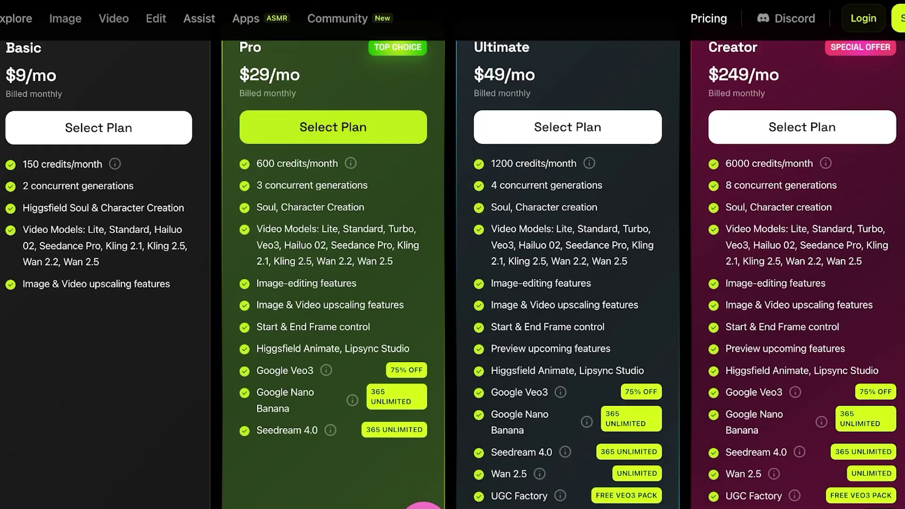
Compare the monthly prices and full feature lists of the four plans once more, including the Wan 2.5 and extra offers.
scroll(350, 261, up, 5)
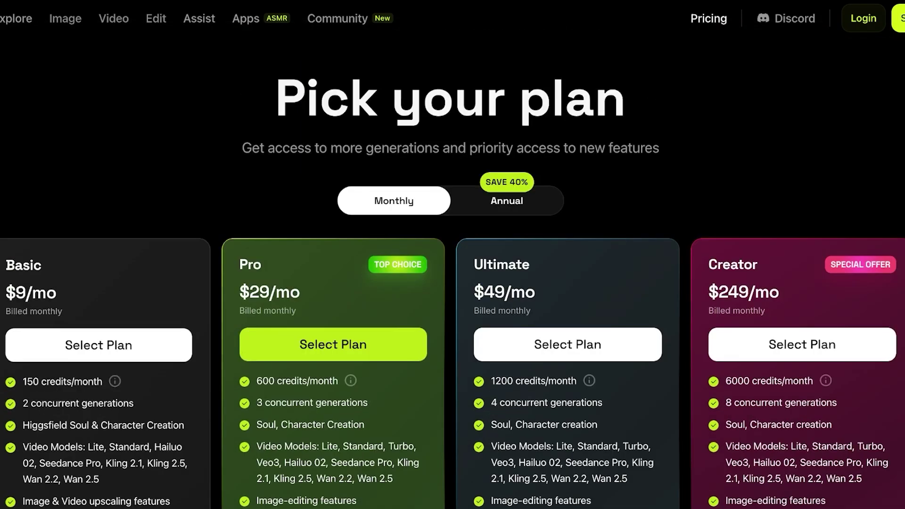
scroll(350, 260, down, 3)
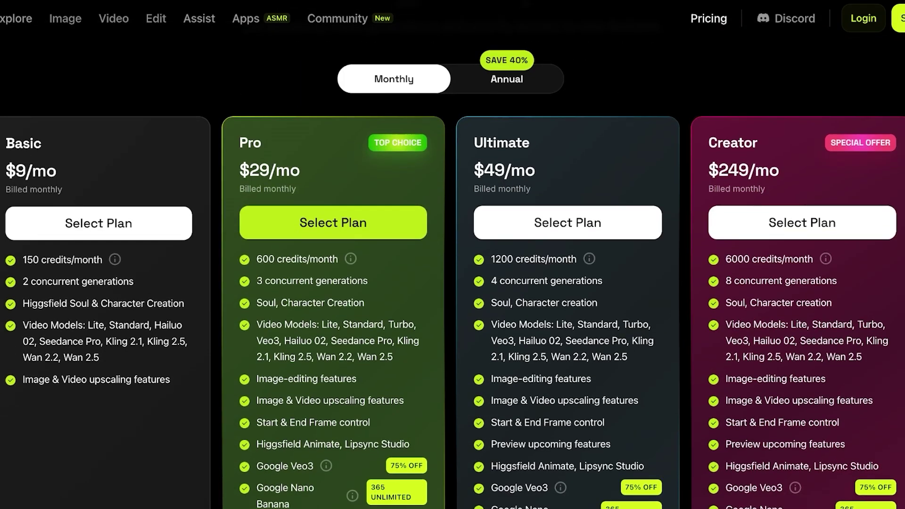
scroll(351, 261, down, 2)
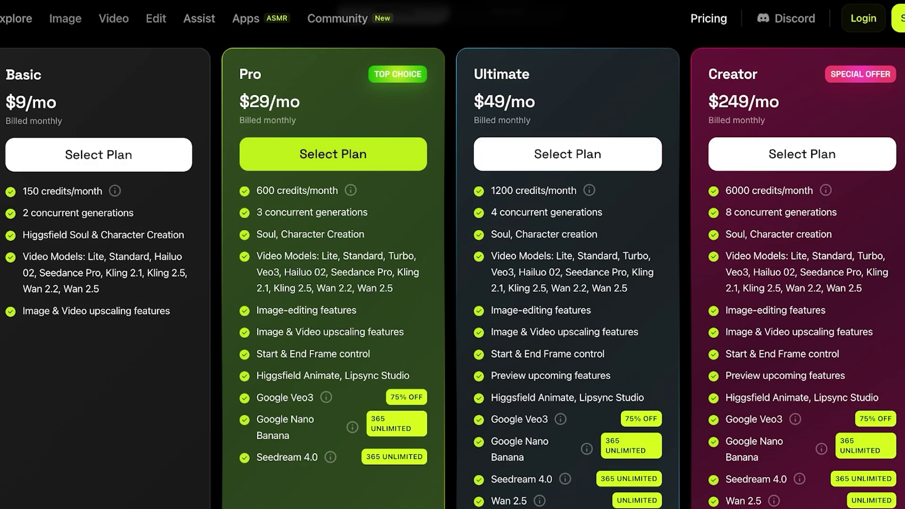
scroll(423, 507, down, 1)
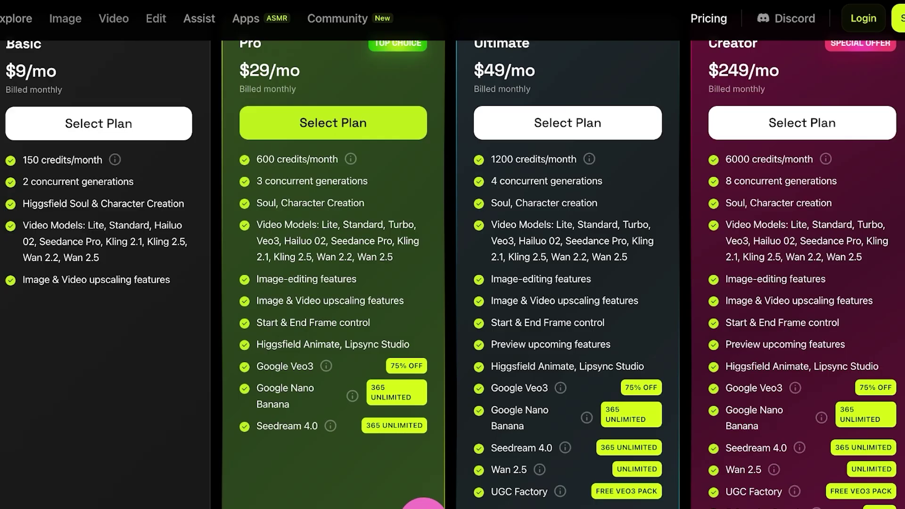
scroll(452, 273, down, 3)
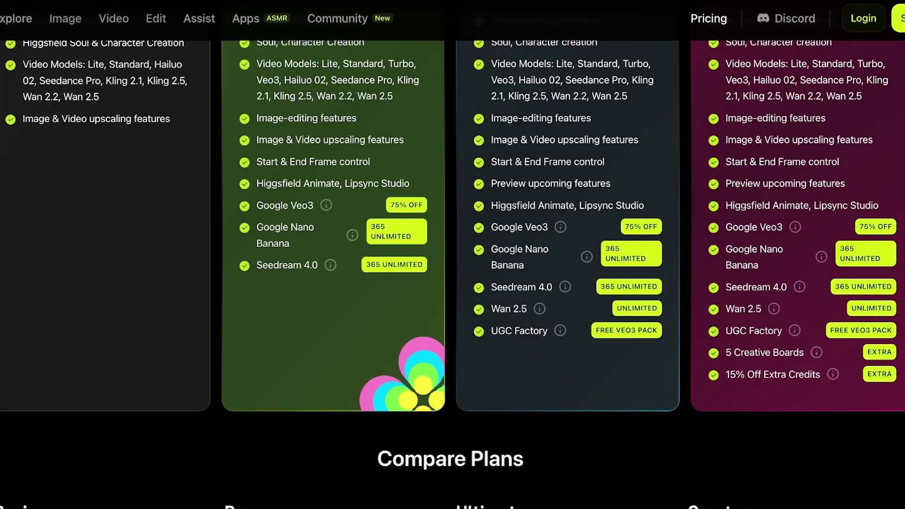
scroll(453, 254, up, 6)
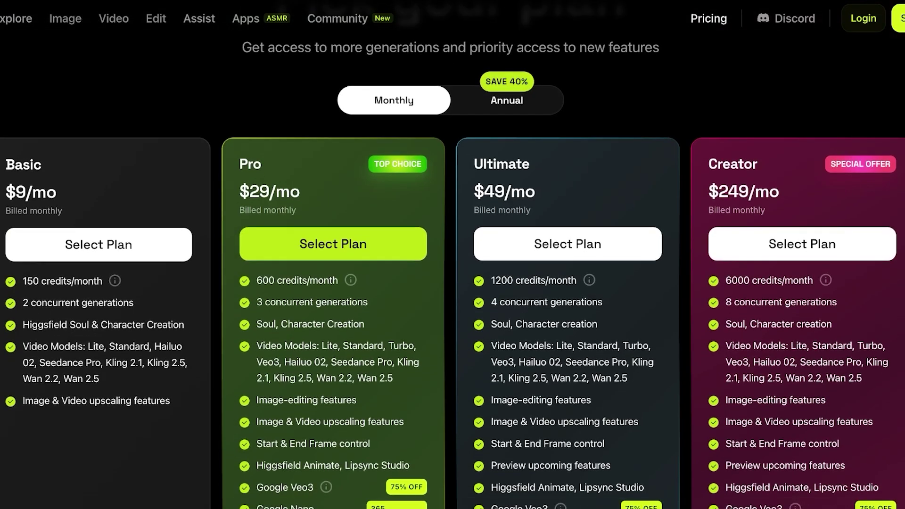
scroll(453, 264, down, 1)
scroll(452, 263, down, 4)
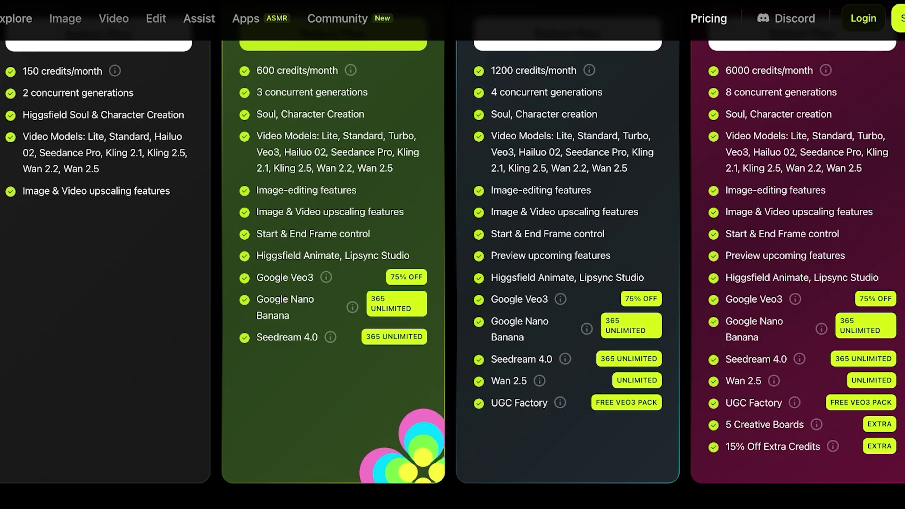
scroll(452, 262, up, 1)
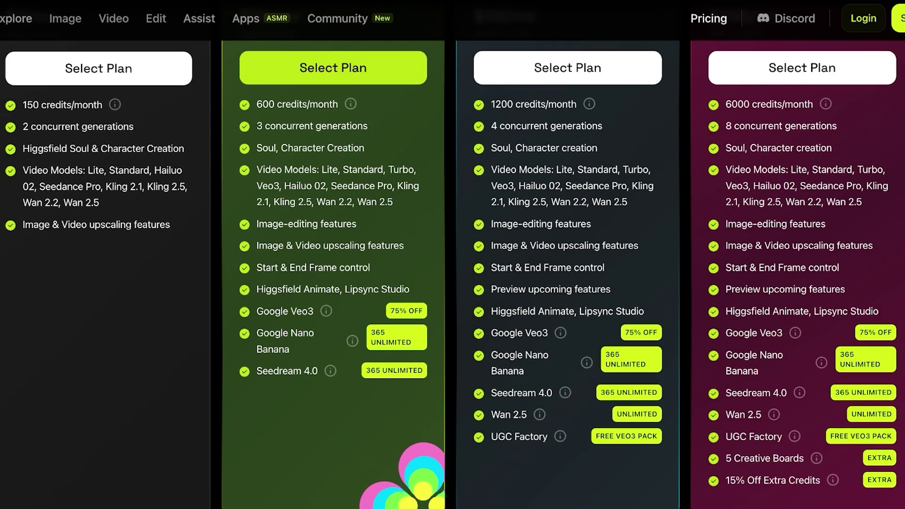
scroll(452, 264, up, 5)
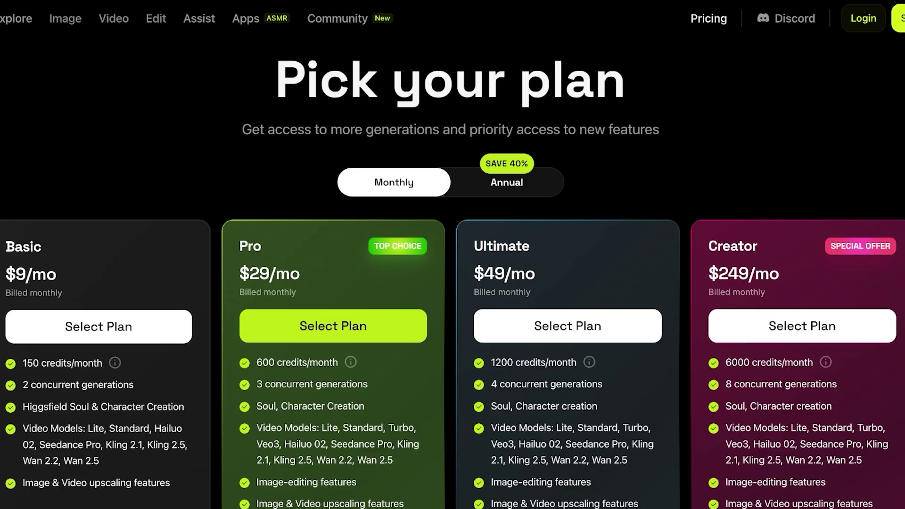
scroll(453, 264, down, 3)
scroll(452, 264, up, 3)
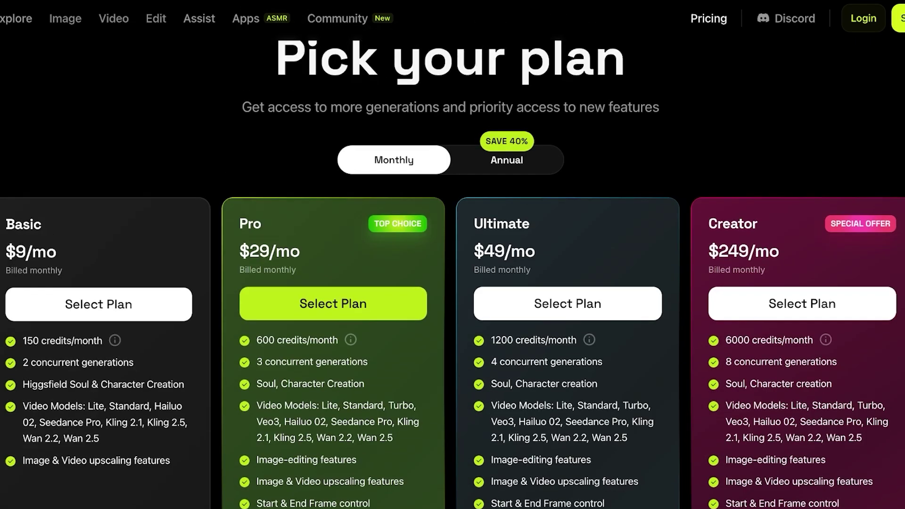
Show the plans with annual billing to review the discounted prices and switch back to monthly billing.
click(506, 160)
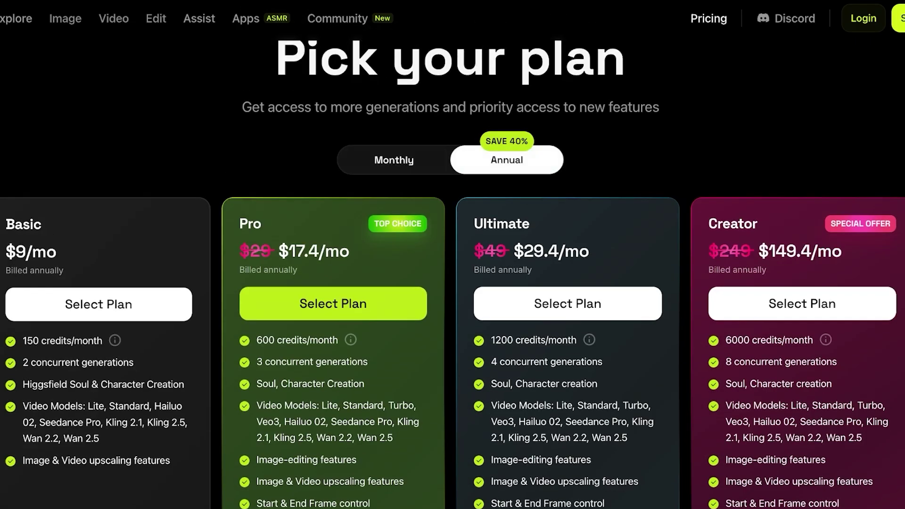
scroll(452, 264, down, 1)
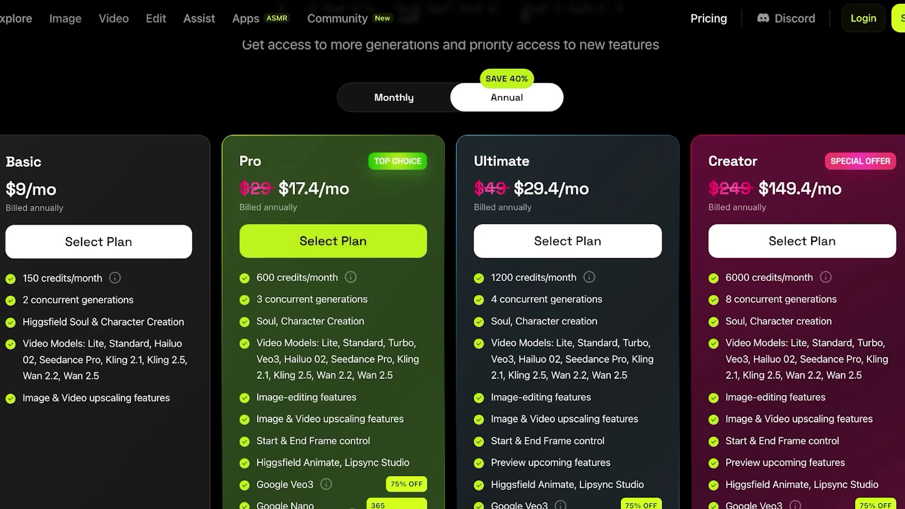
scroll(452, 264, down, 1)
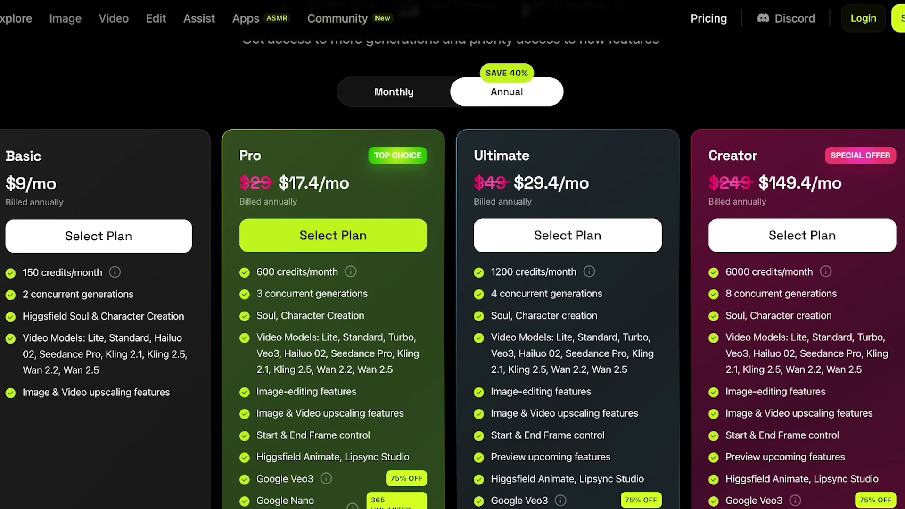
click(394, 92)
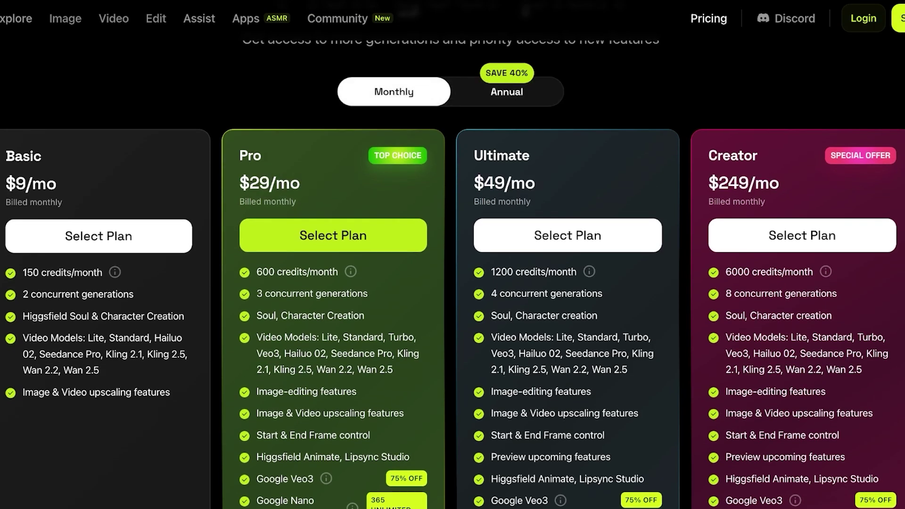
scroll(452, 264, down, 6)
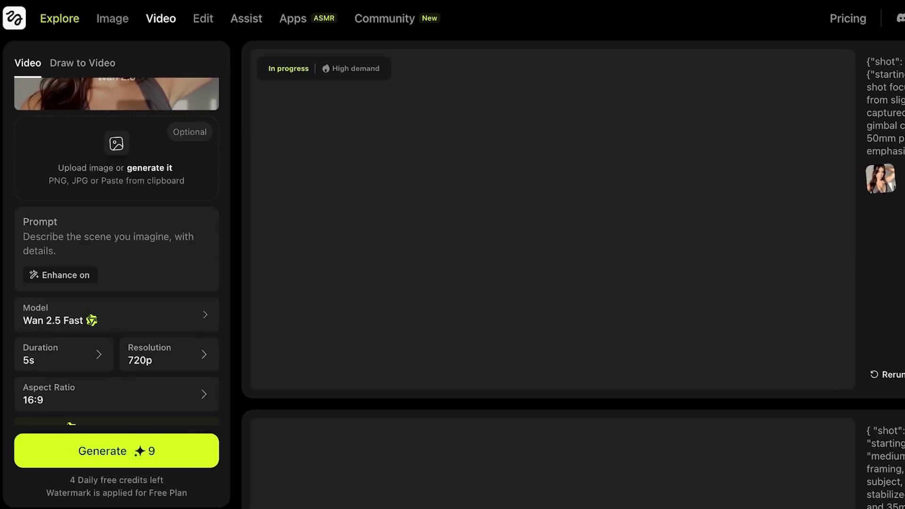
Go to Explore and reopen the Create Video page.
click(59, 19)
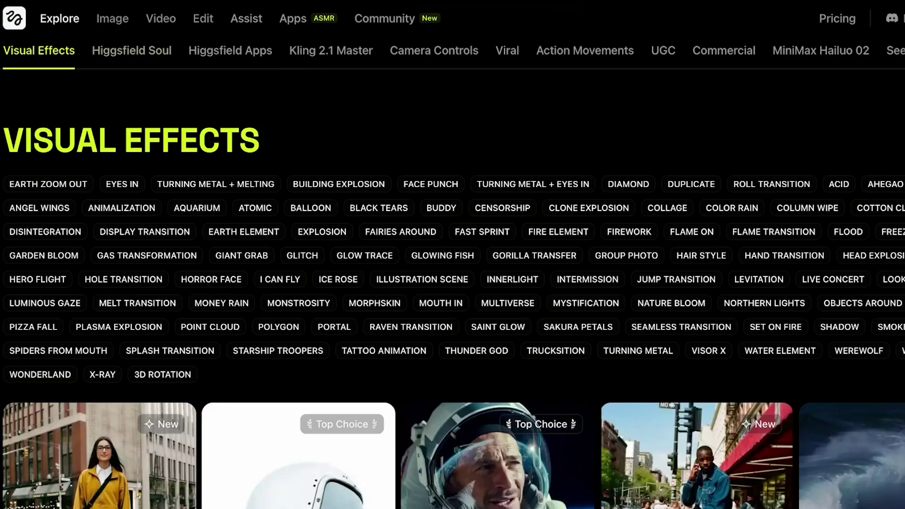
mouse_move(161, 18)
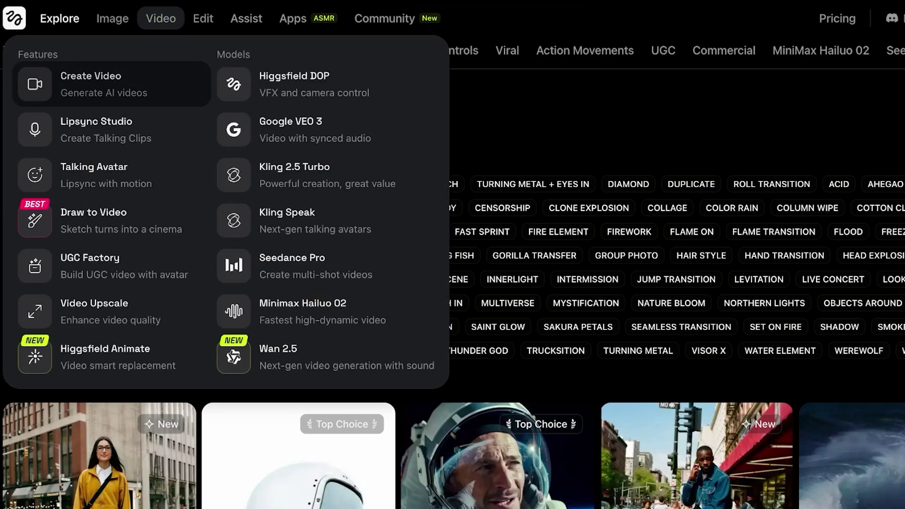
click(108, 84)
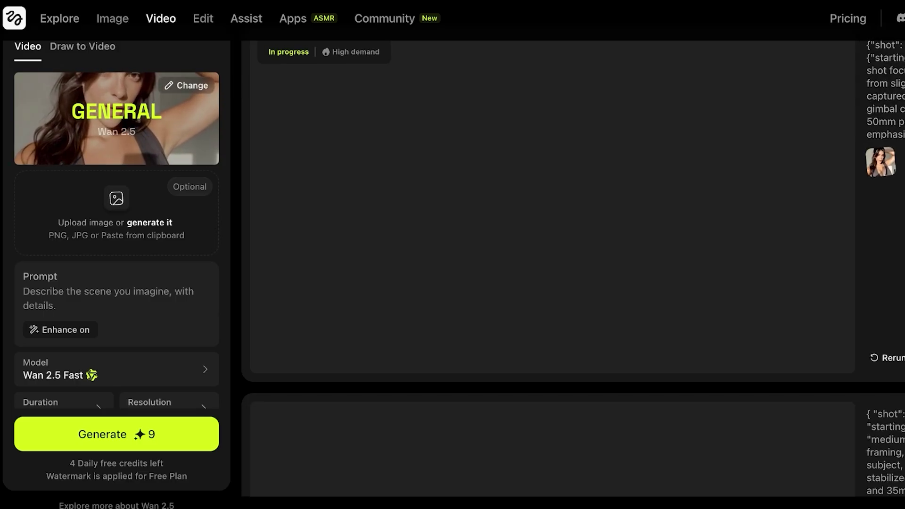
Enter the video prompt "a cartoon character in typical 90's cartoon animattion".
scroll(117, 234, down, 1)
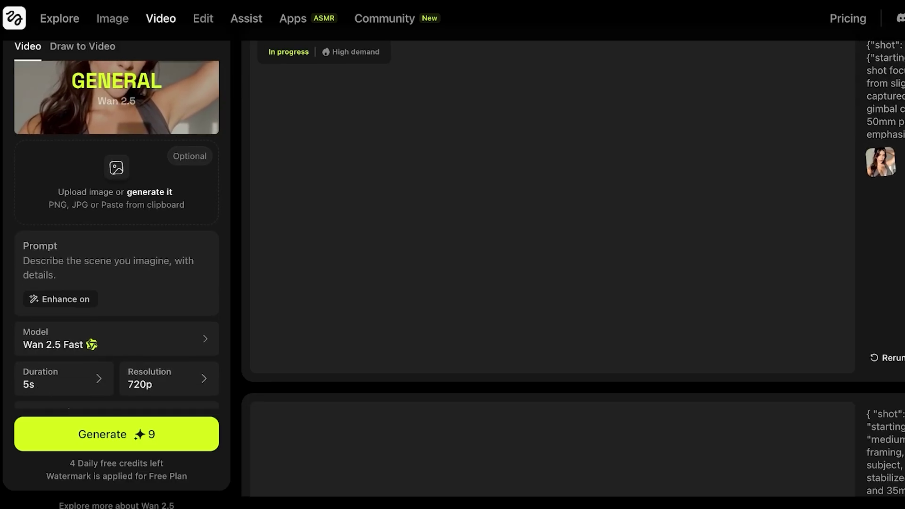
text(a vo)
key(BackSpace)
key(BackSpace)
text(cartoon)
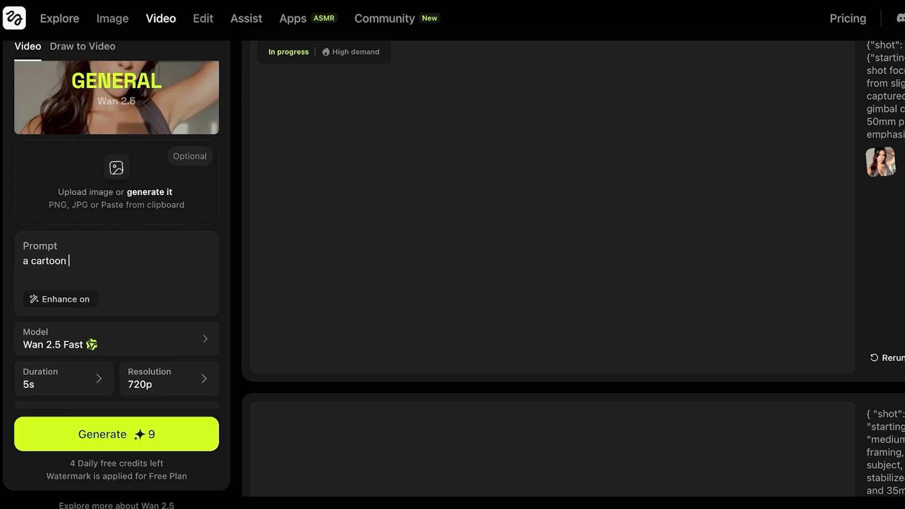
text( character in m)
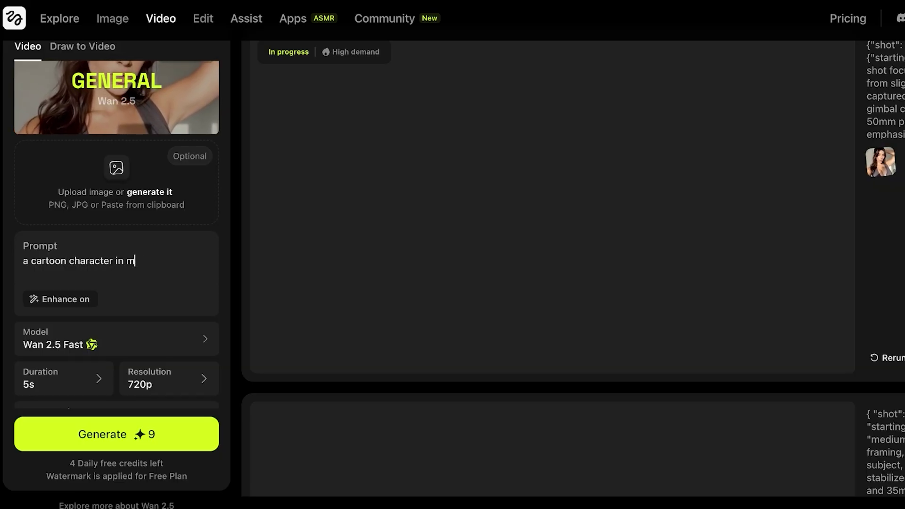
key(BackSpace)
text(typi)
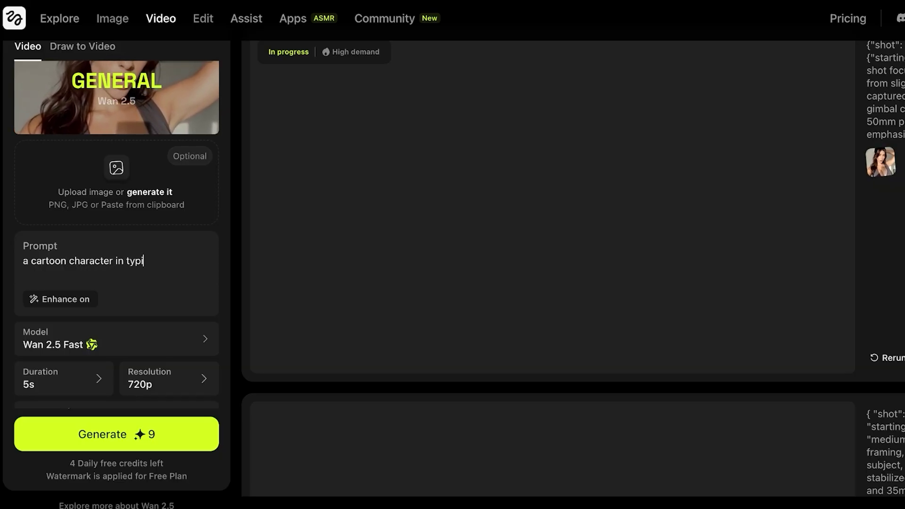
text(cal 90)
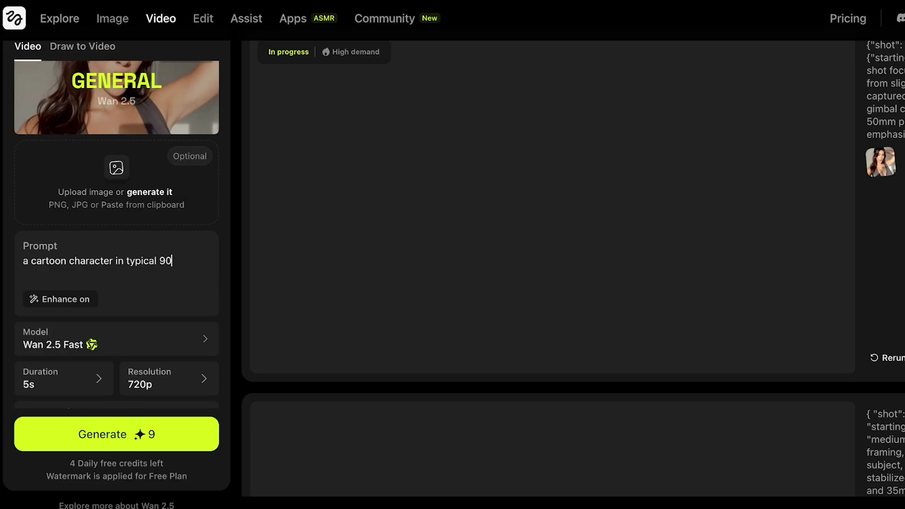
text('s cartoon animattion)
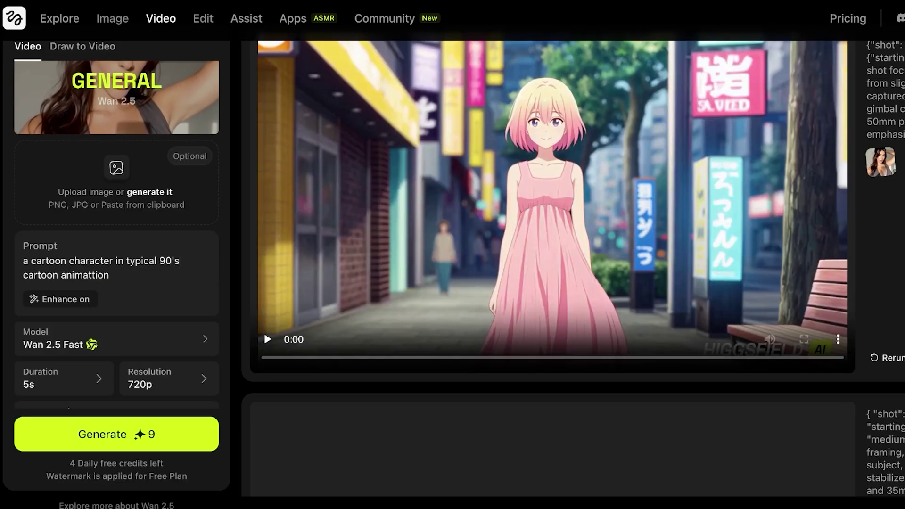
Play the generated anime girl video, seek back towards its start and look through the earlier generations.
scroll(117, 236, up, 1)
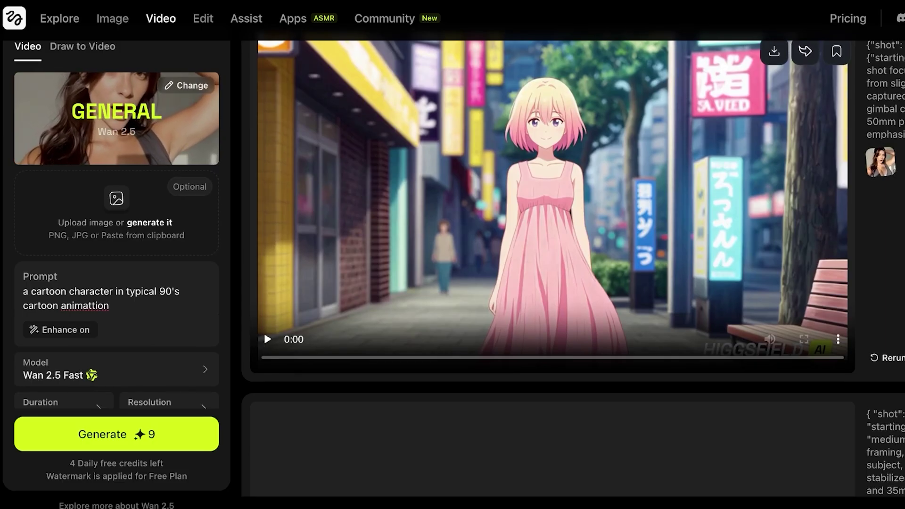
click(267, 339)
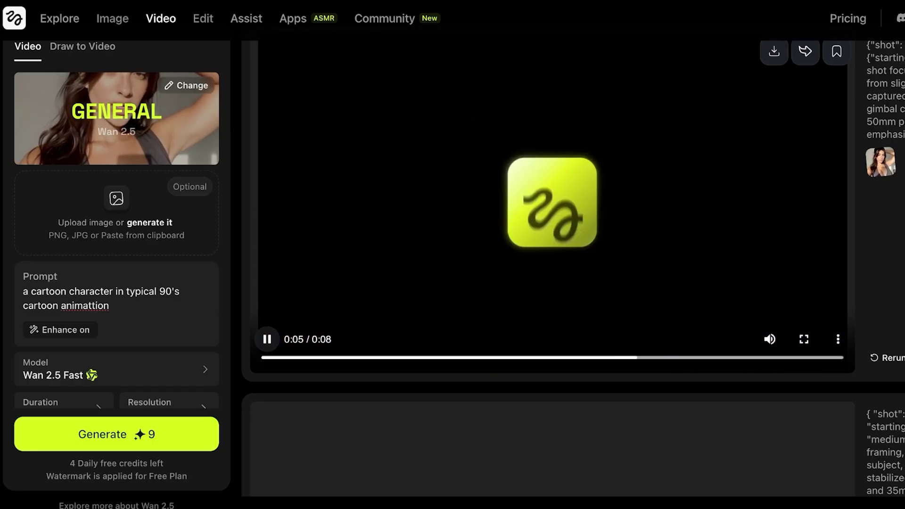
click(267, 339)
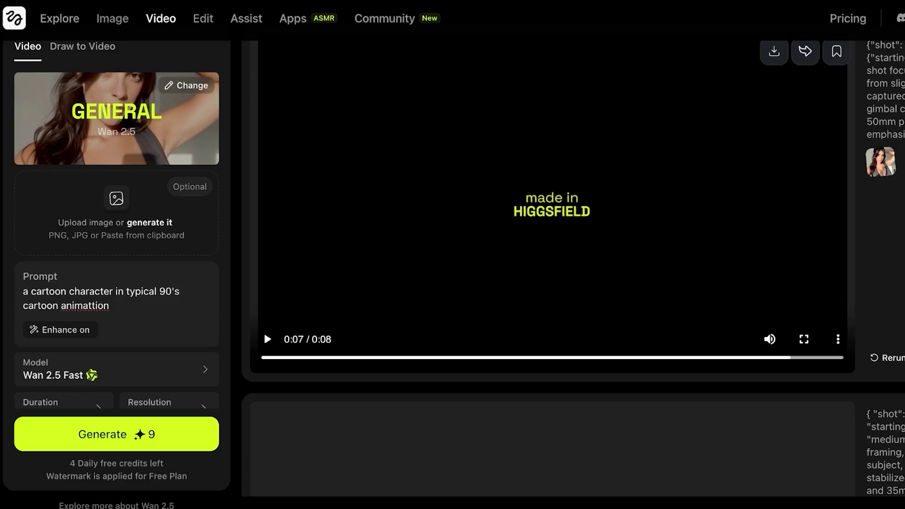
click(333, 358)
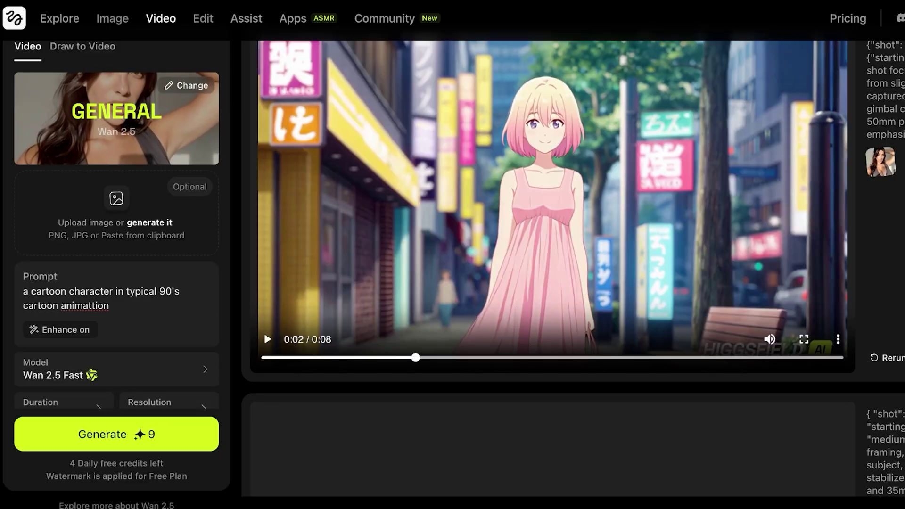
scroll(573, 264, down, 4)
scroll(573, 264, down, 9)
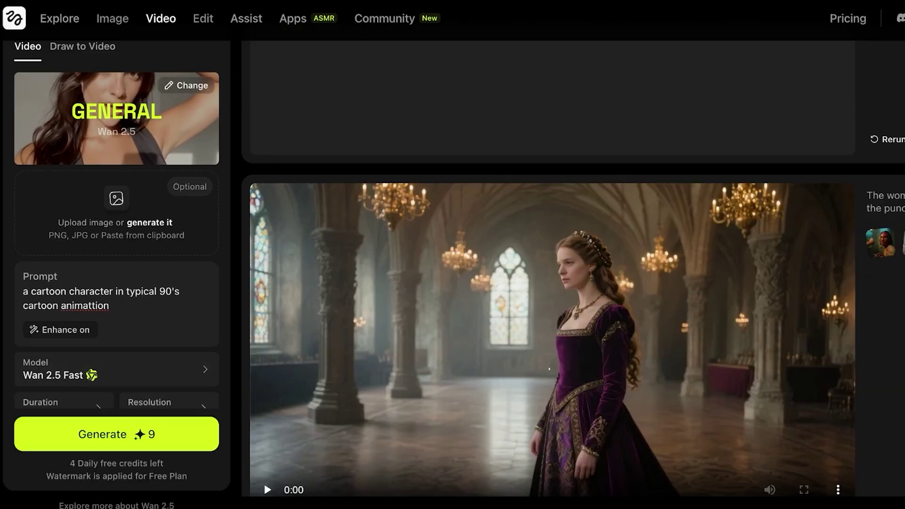
Correct the misspelled last word of the prompt to "animation" and append ", kissing another cartoon".
scroll(573, 264, up, 10)
click(109, 305)
key(BackSpace)
key(BackSpace)
key(BackSpace)
key(BackSpace)
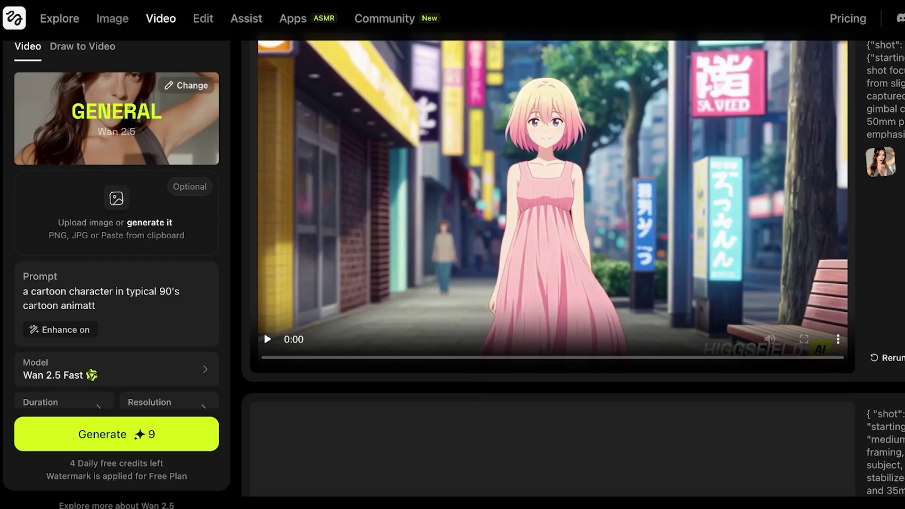
text(ion, kissing another cartoon)
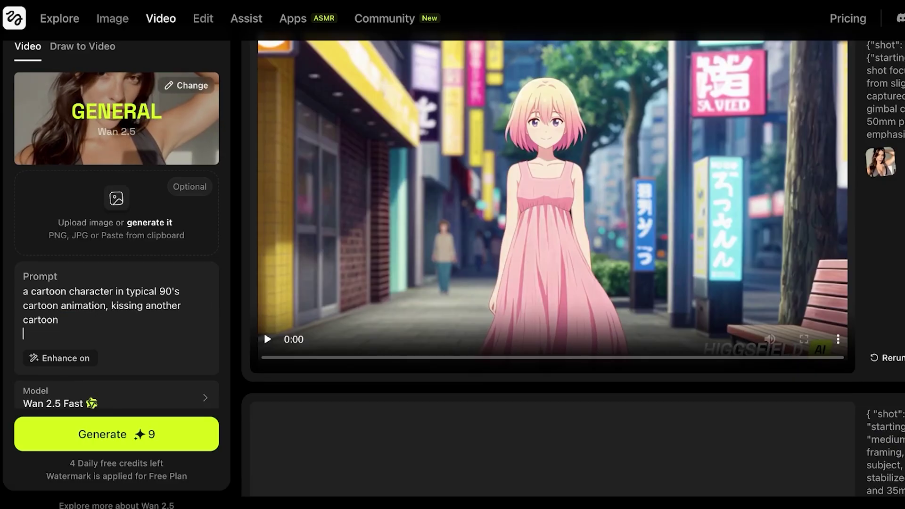
Try to generate the prompted video with Wan 2.5 Fast at 5s, 720p and 16:9.
scroll(116, 306, down, 3)
click(117, 434)
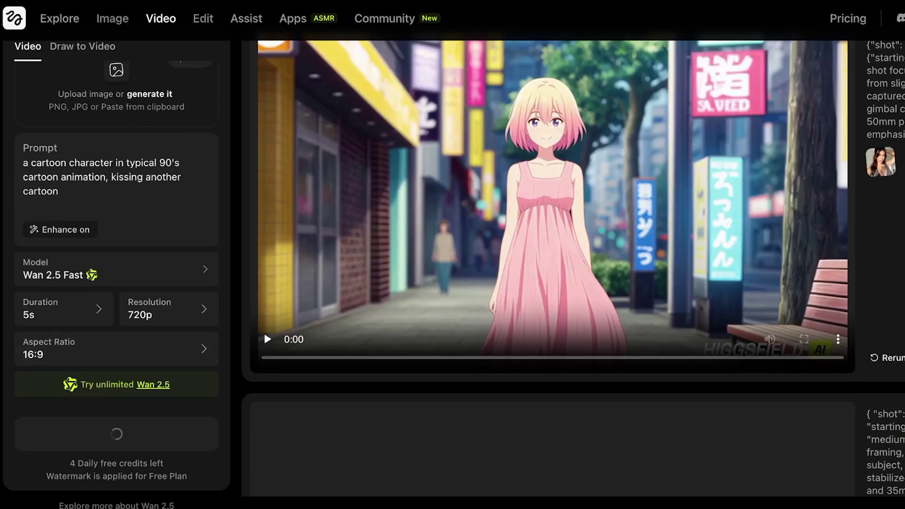
key(Escape)
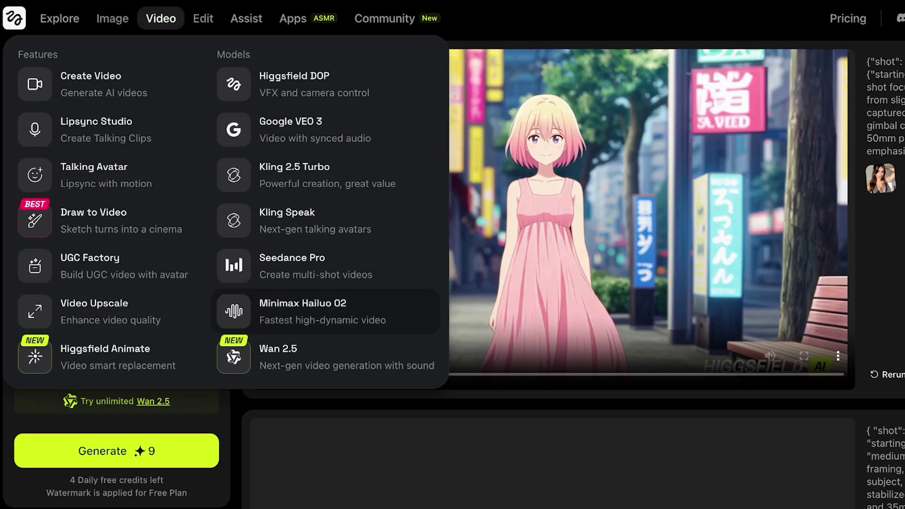
Remove the failed video generation from the generation history.
scroll(547, 235, down, 1)
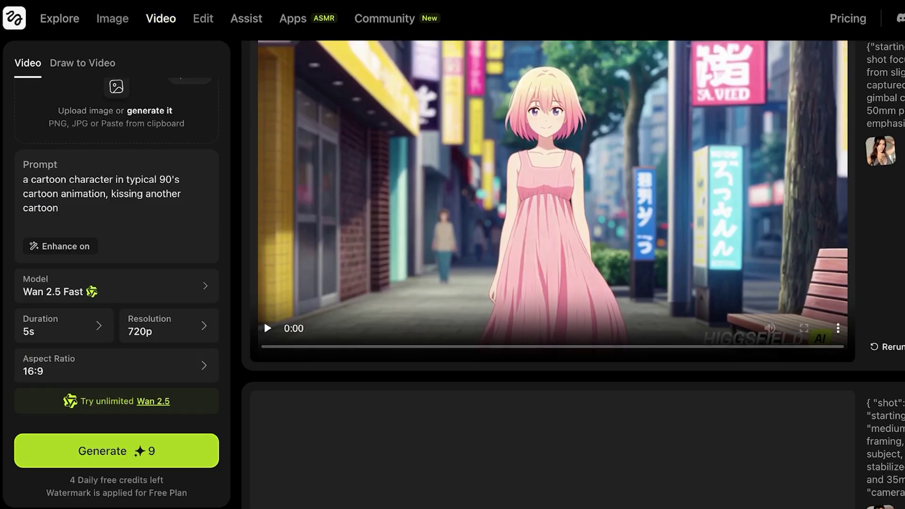
scroll(573, 273, down, 8)
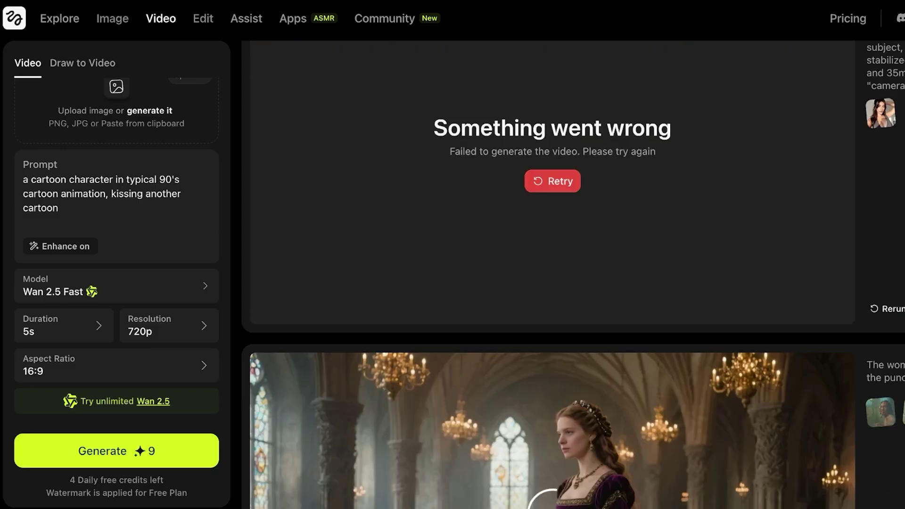
click(900, 308)
click(565, 287)
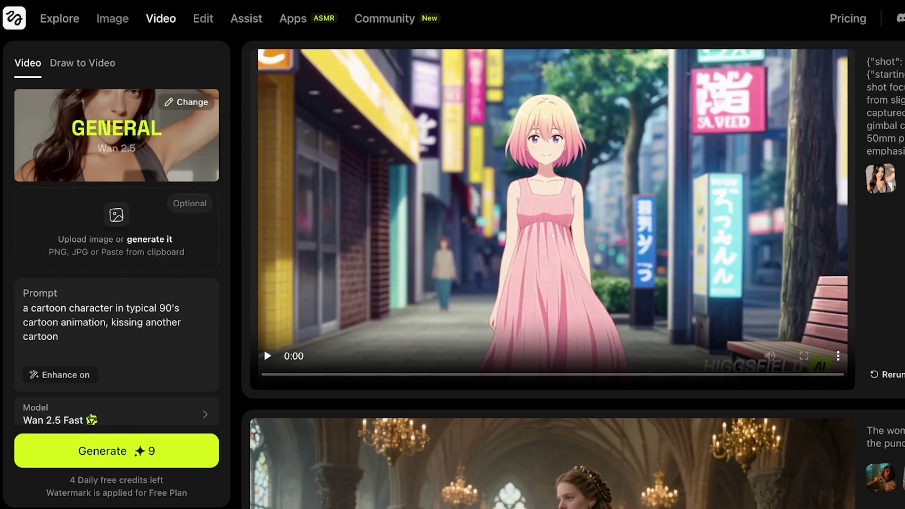
Revisit the pricing page with the monthly plans and return to Explore.
mouse_move(161, 18)
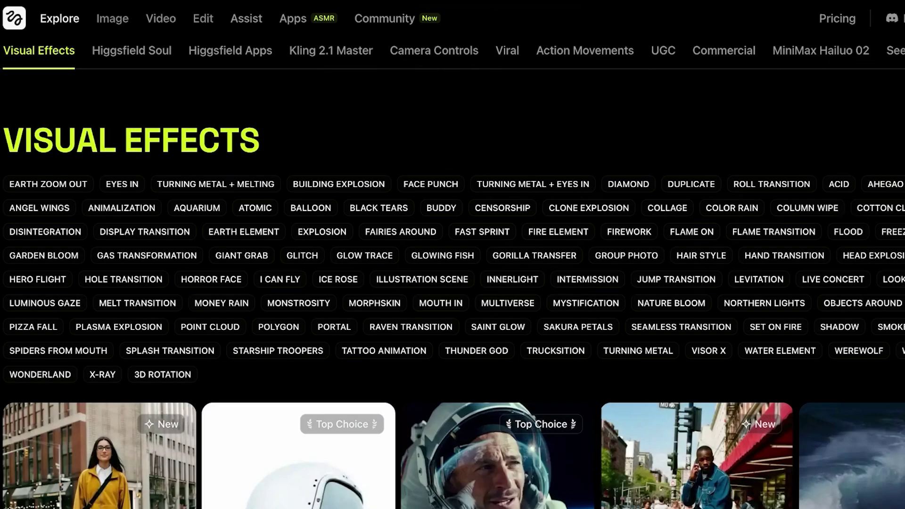
mouse_move(904, 18)
click(131, 141)
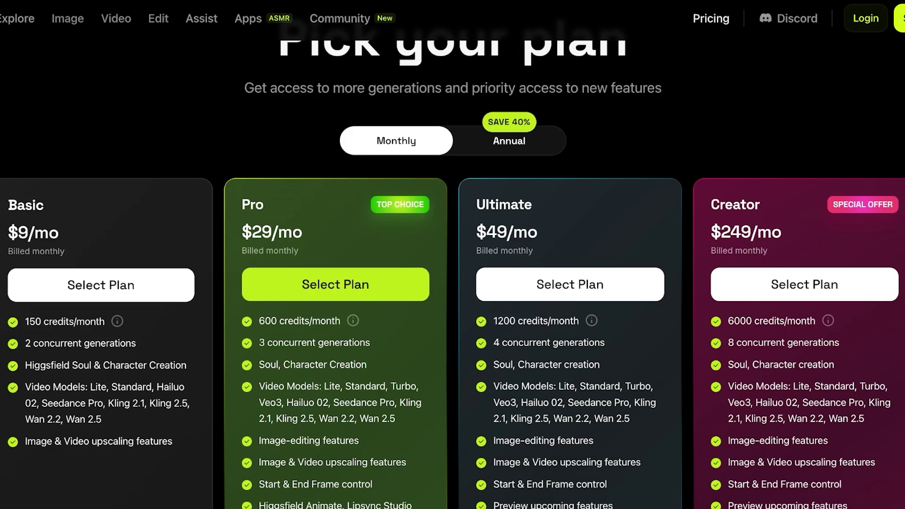
scroll(452, 282, up, 2)
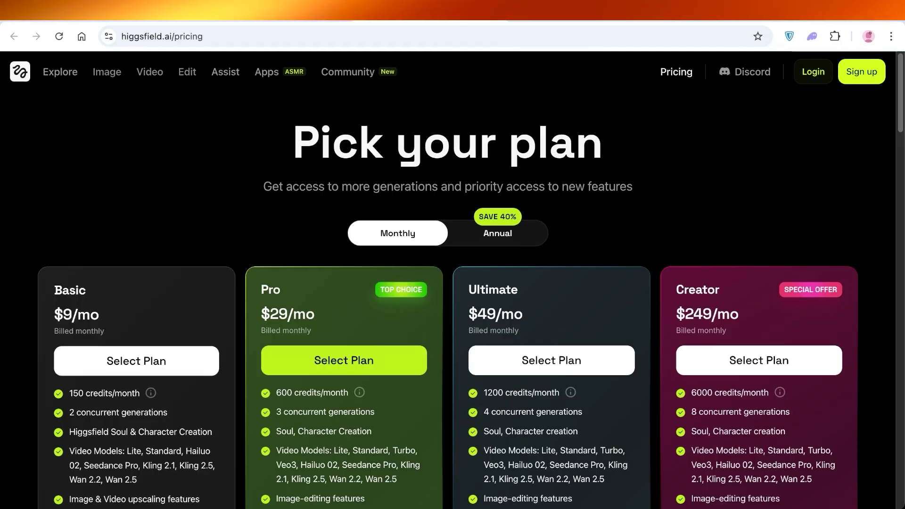
click(60, 72)
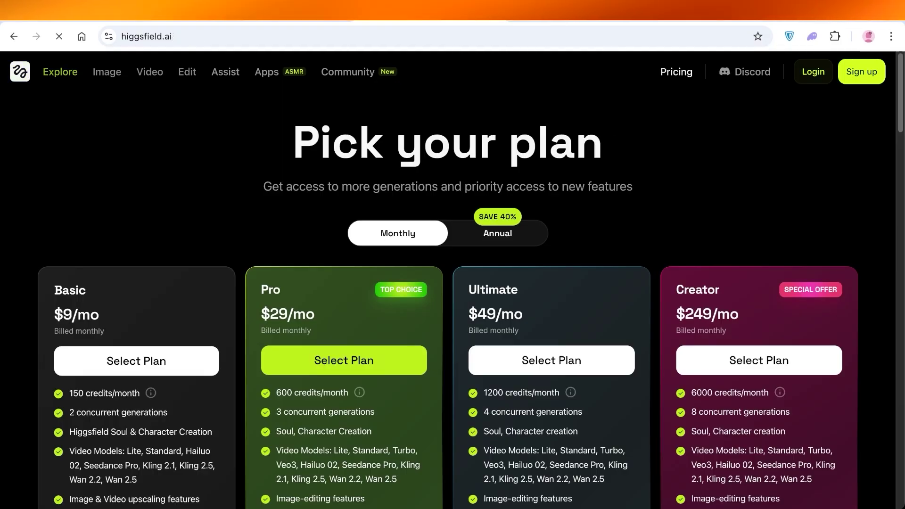